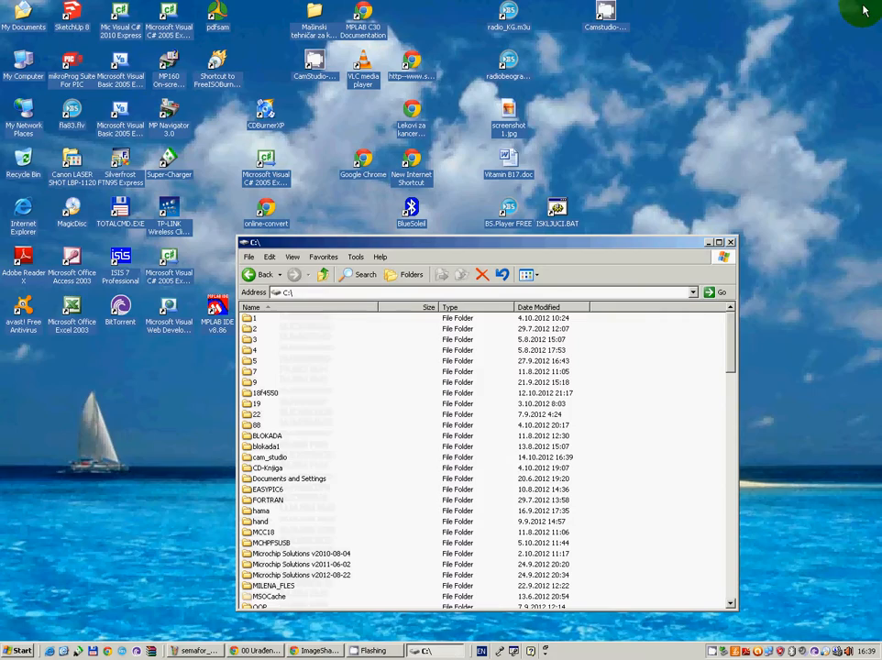
Open SEMAFOR_WORD.doc from the C: drive and launch ISIS 7 Professional from the Proteus 7 Professional program group
left_click_drag(732, 345, 722, 544)
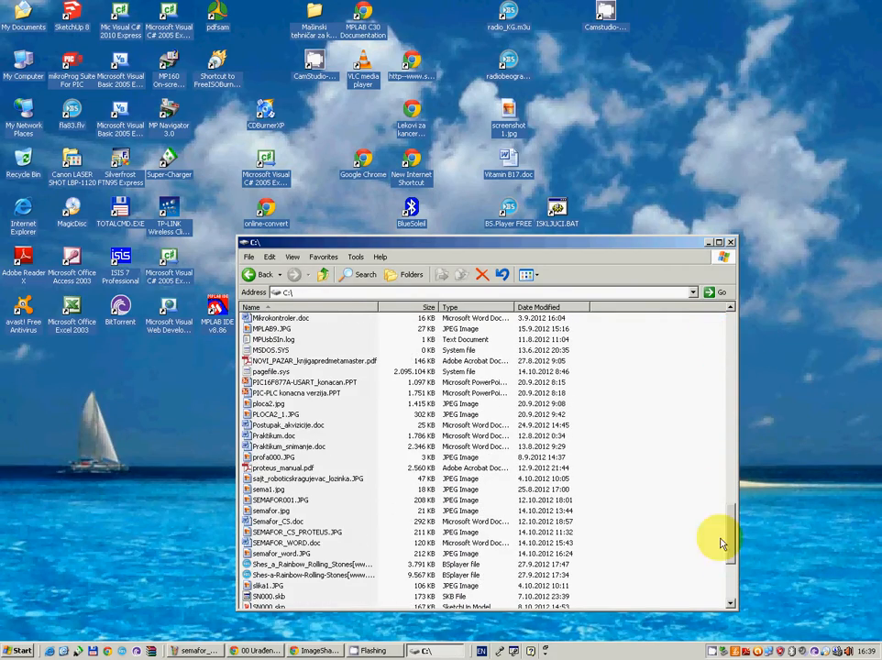
double_click(308, 544)
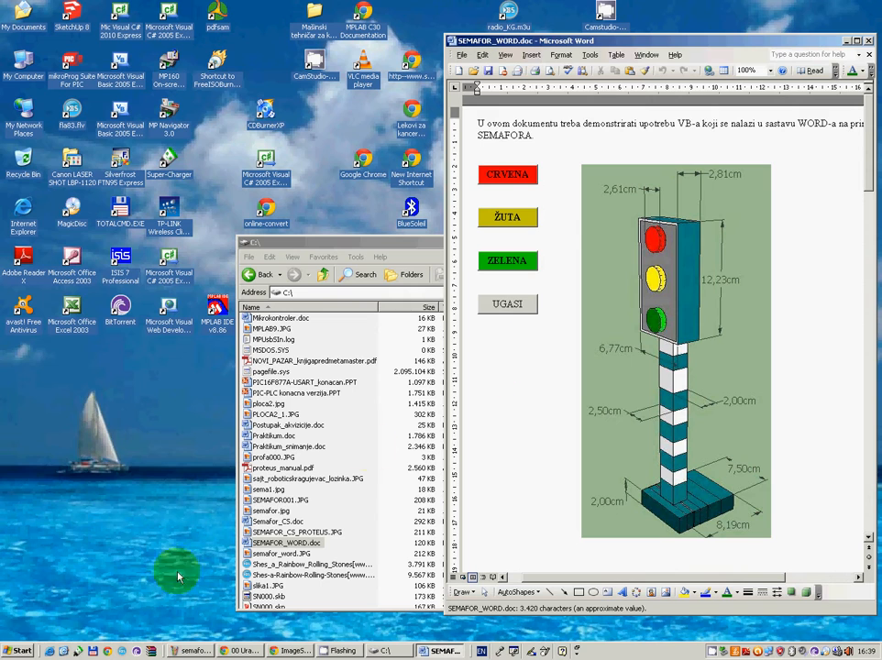
left_click(10, 649)
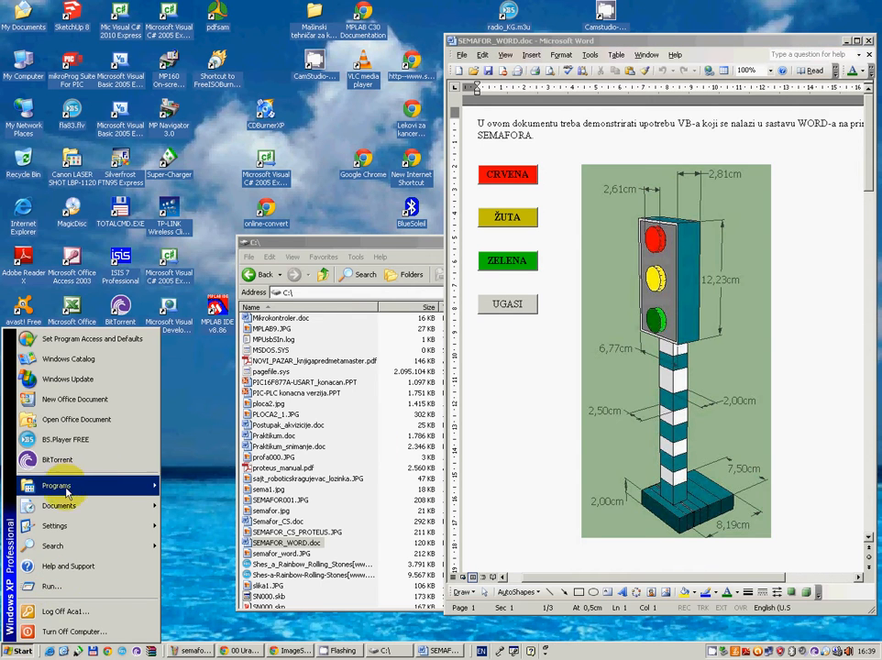
mouse_move(64, 485)
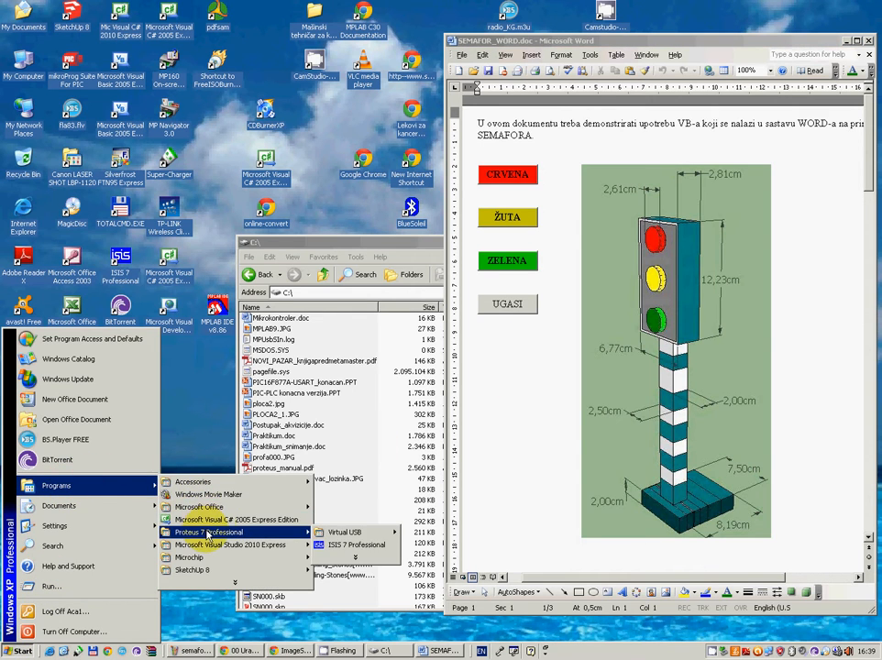
mouse_move(220, 532)
left_click(348, 547)
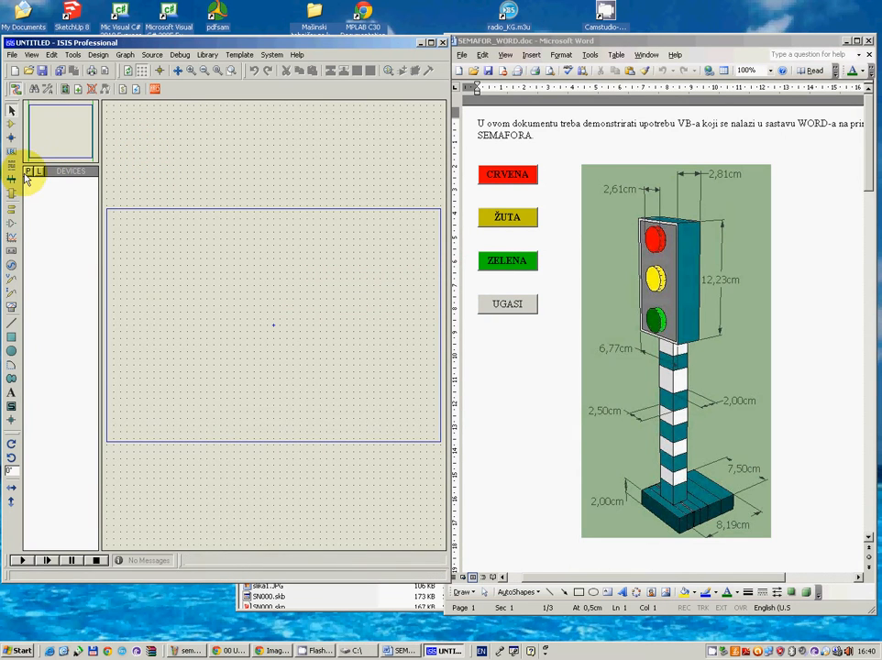
Find the LPT02 device in the library with the keyword "lpt" and place it in the upper-left area of the sheet
left_click(28, 172)
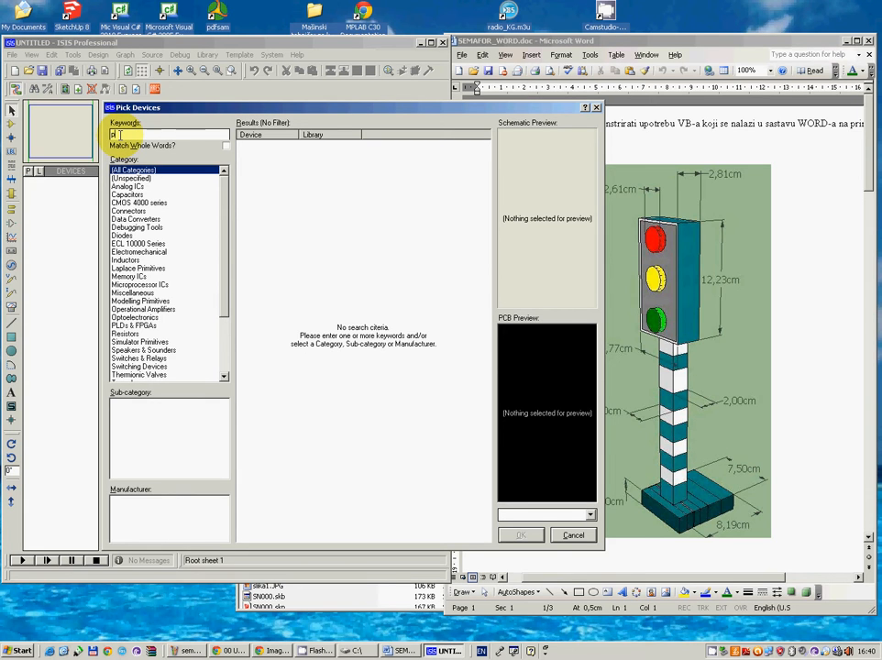
type("pr")
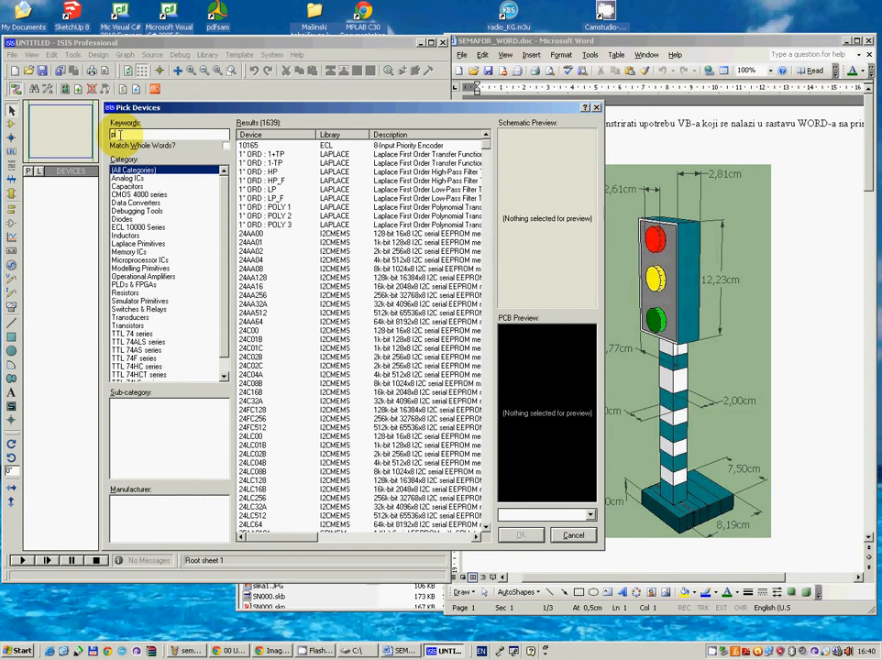
key("BackSpace")
key("BackSpace")
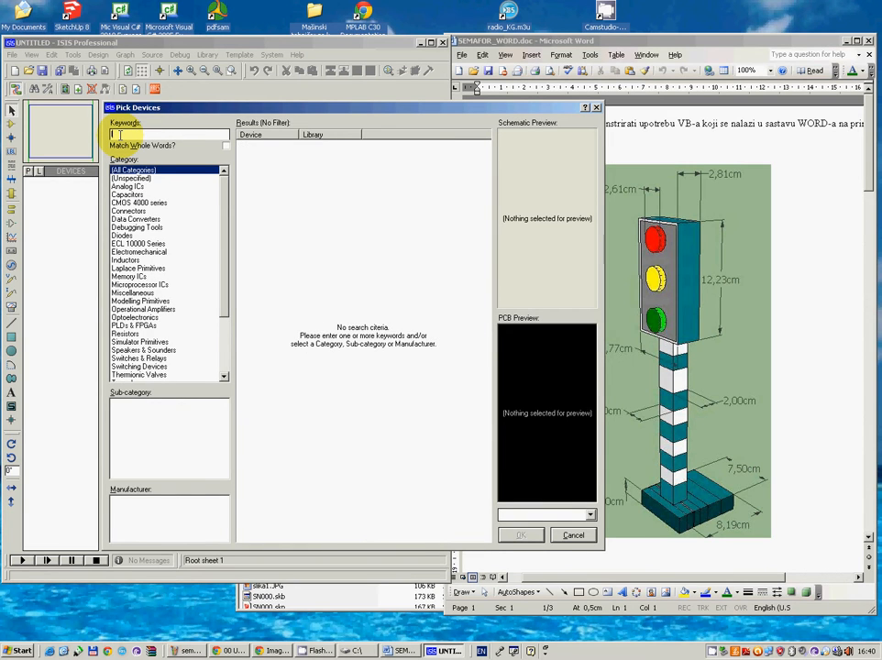
type("lpt")
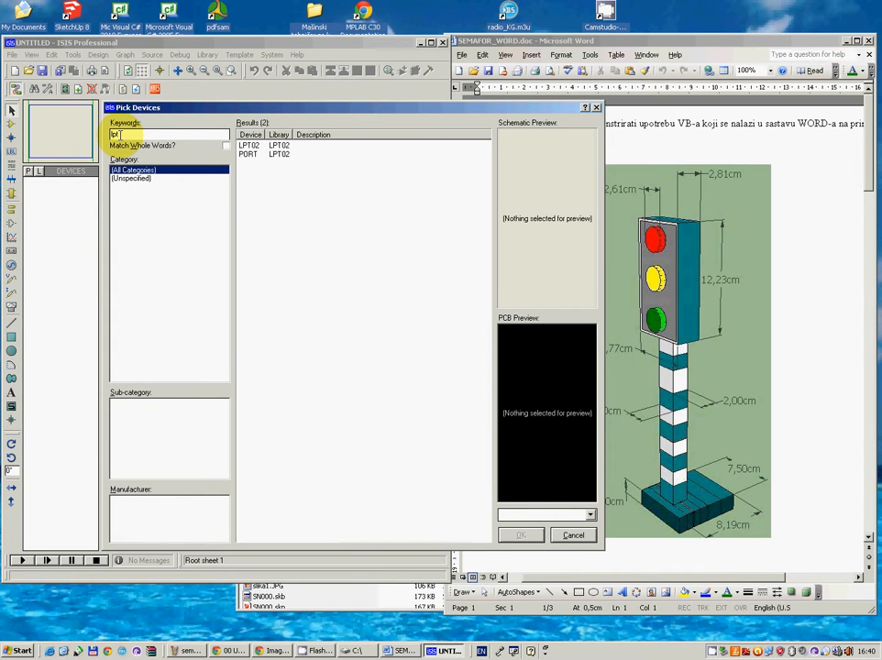
left_click(249, 145)
left_click(519, 534)
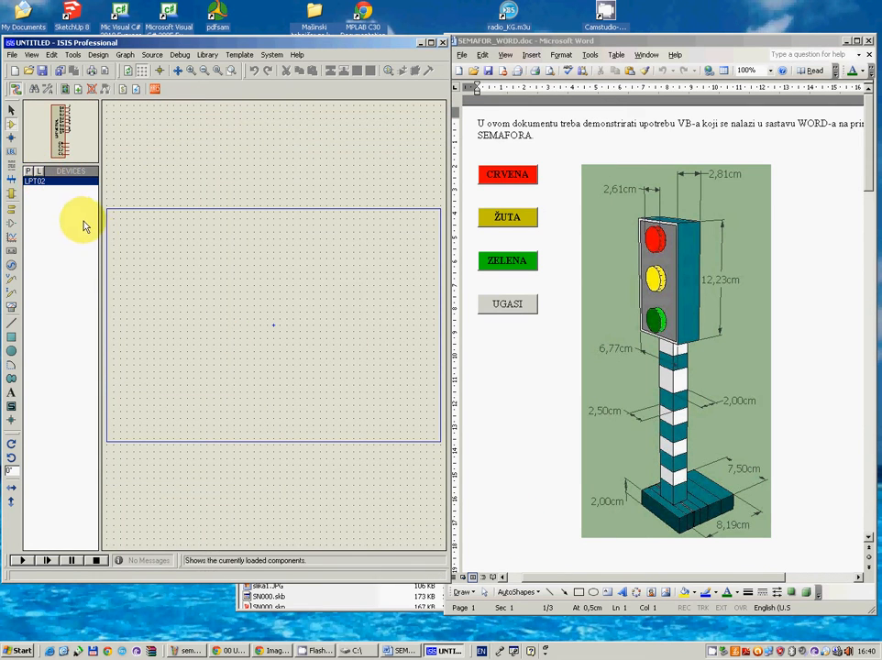
left_click(133, 280)
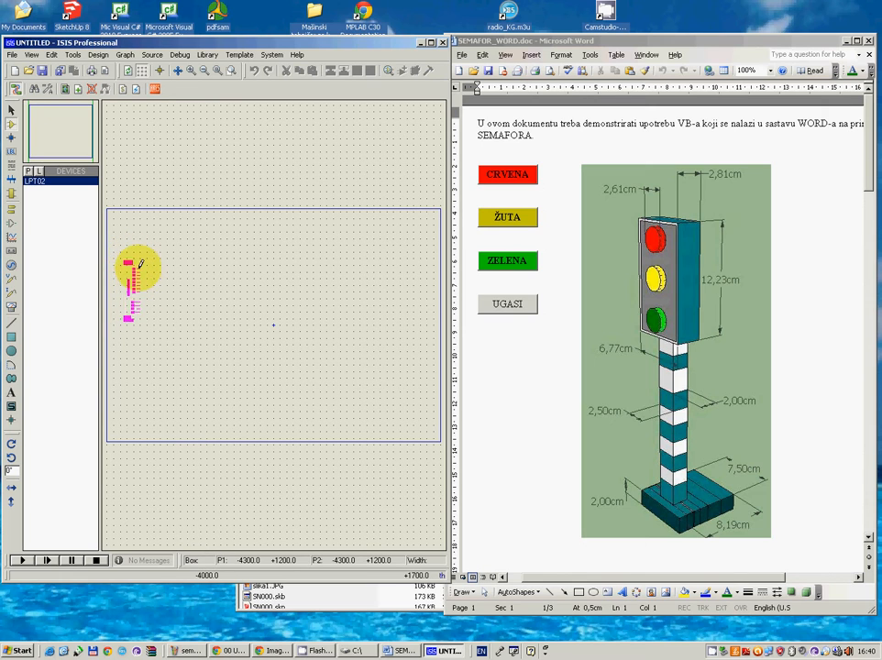
left_click(137, 259)
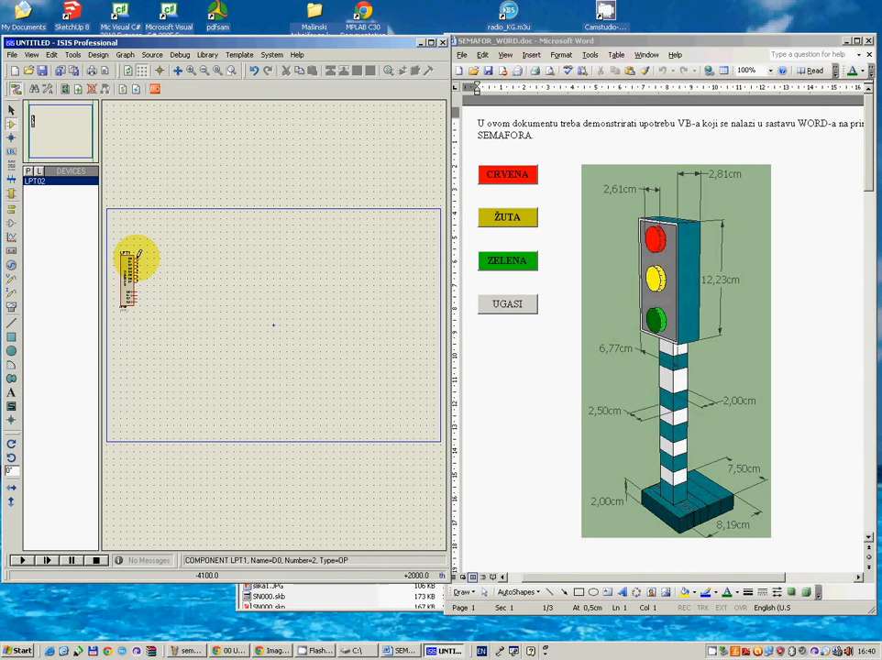
Find the LED-RED device with the keyword "led-r" and place it just right of the top of the LPT port
left_click(29, 171)
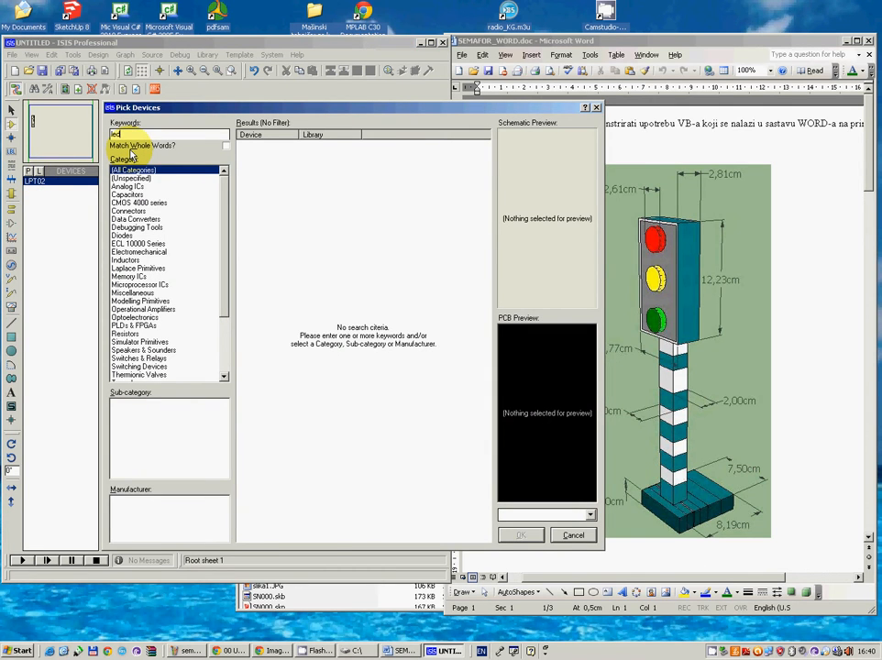
type("led-")
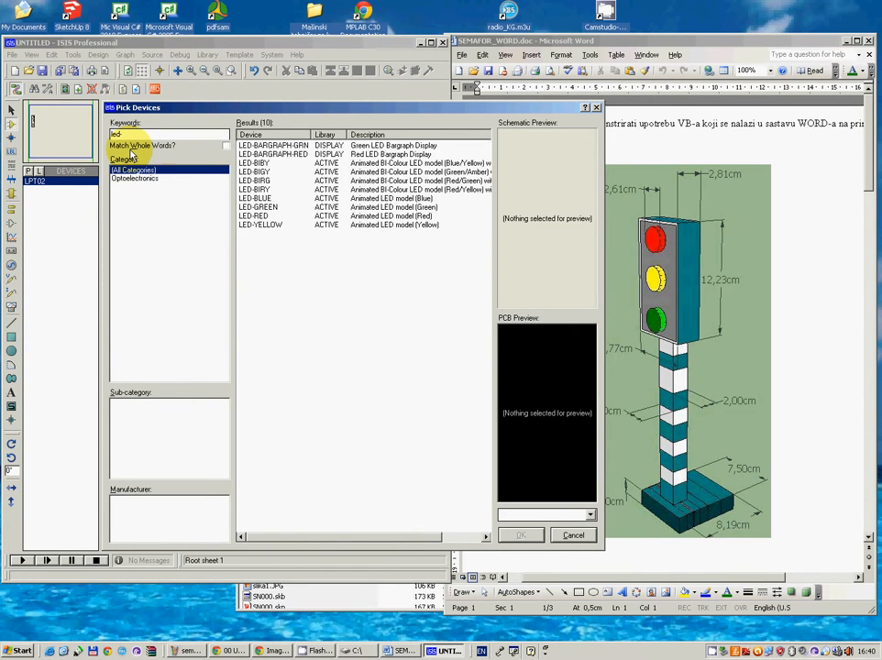
type("r")
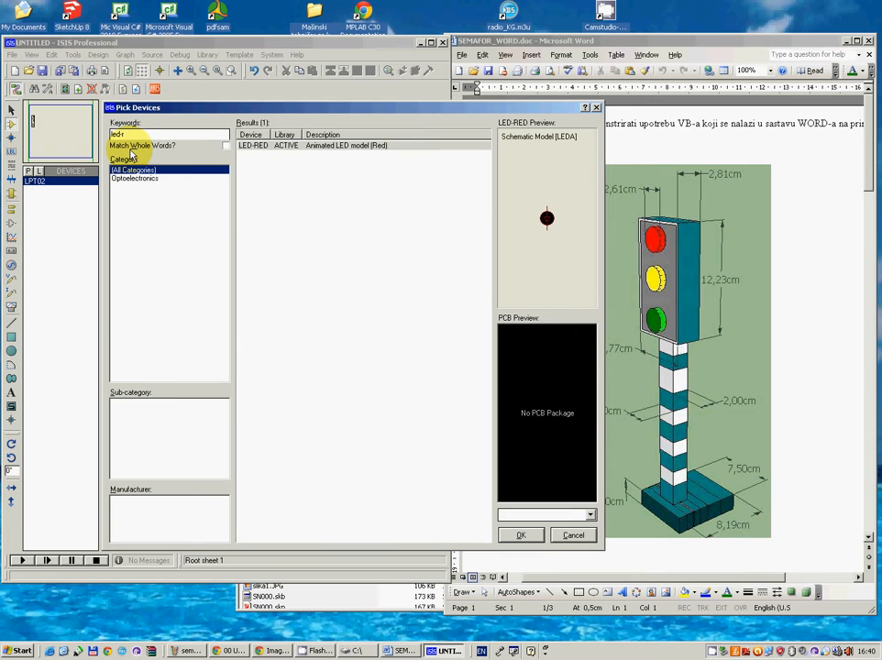
left_click(268, 147)
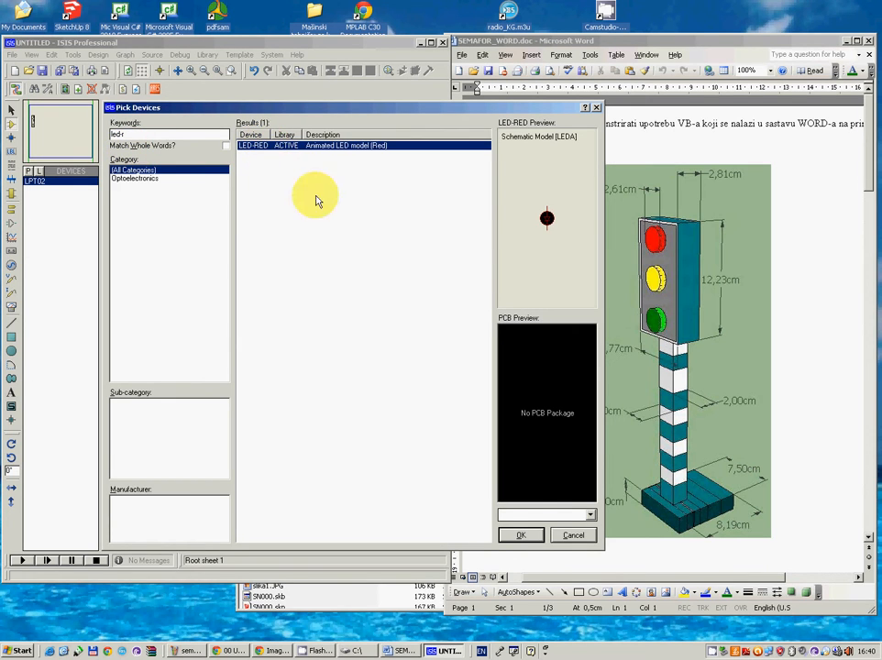
left_click(518, 534)
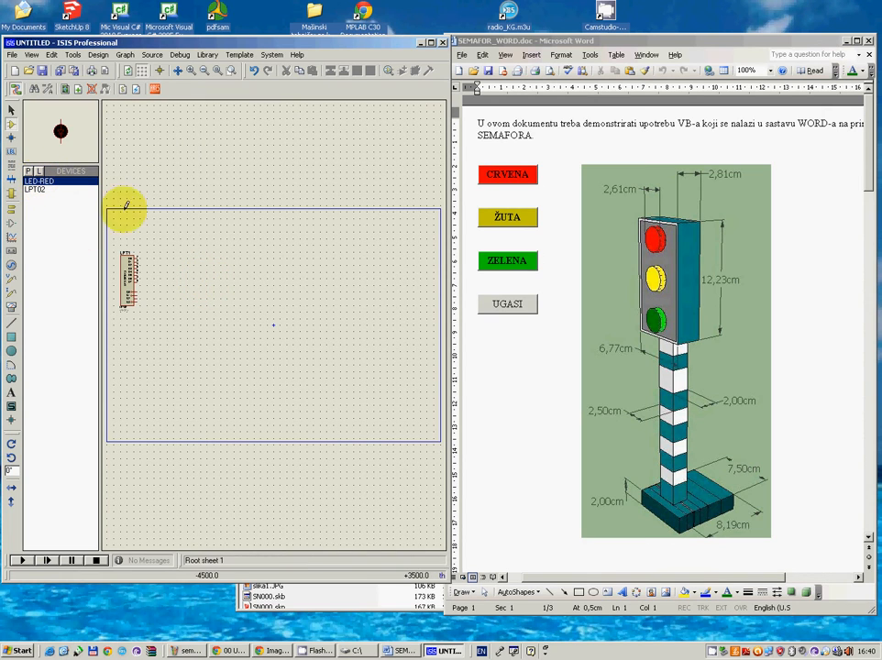
left_click(165, 258)
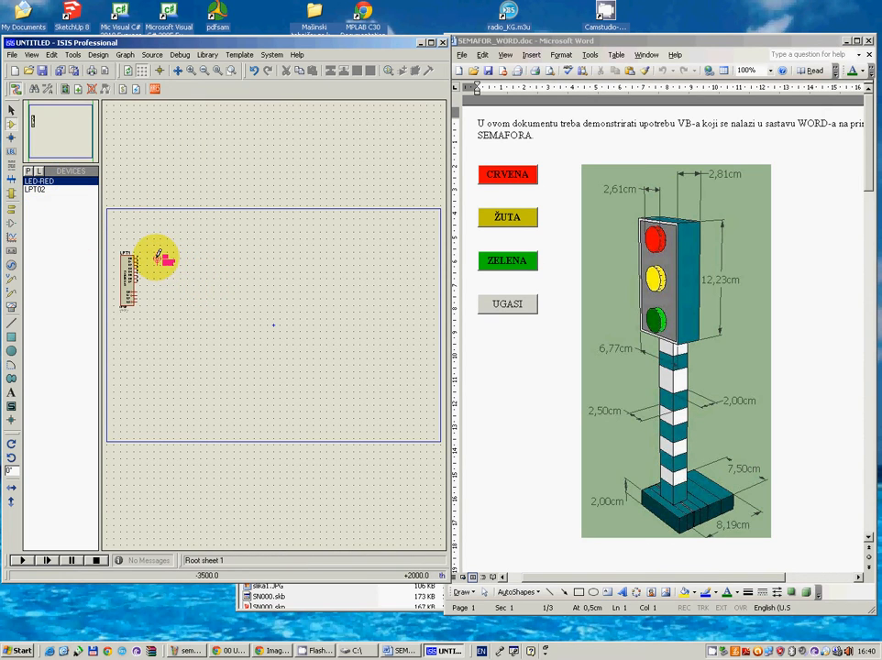
left_click(159, 256)
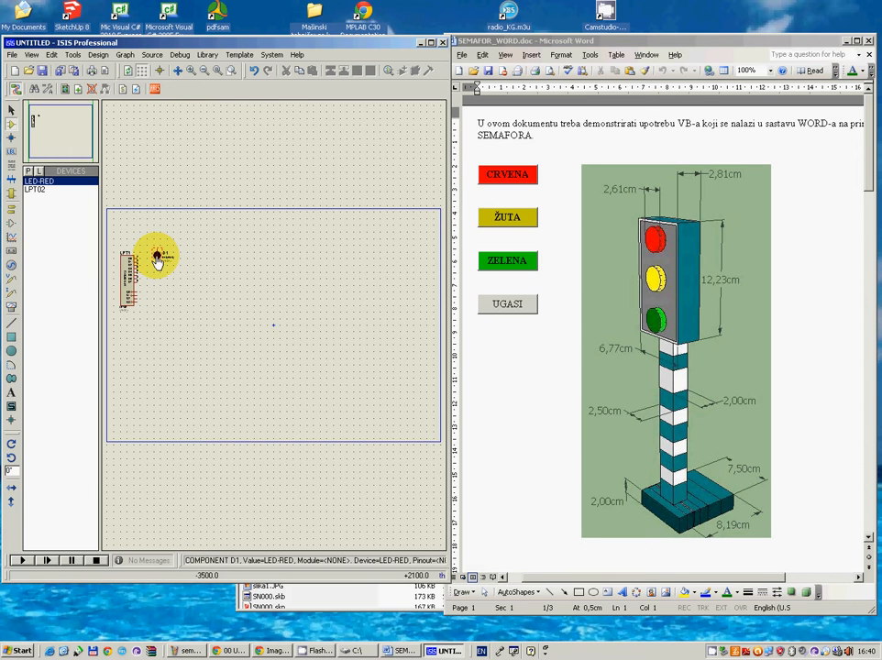
Rotate the red LED anti-clockwise so it lies horizontally beside the LPT port
scroll(158, 261, "up", 1)
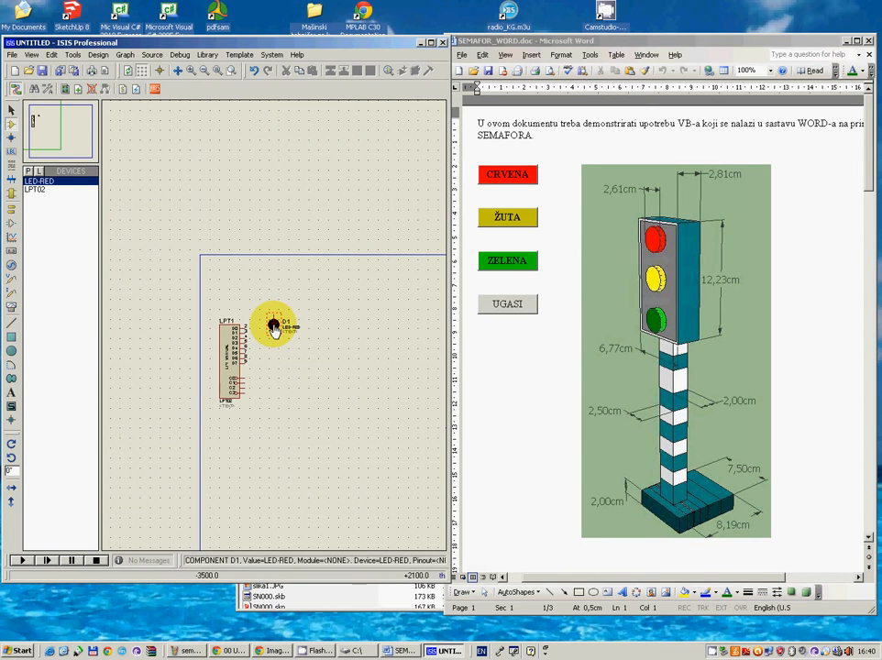
scroll(274, 329, "up", 1)
scroll(274, 328, "up", 1)
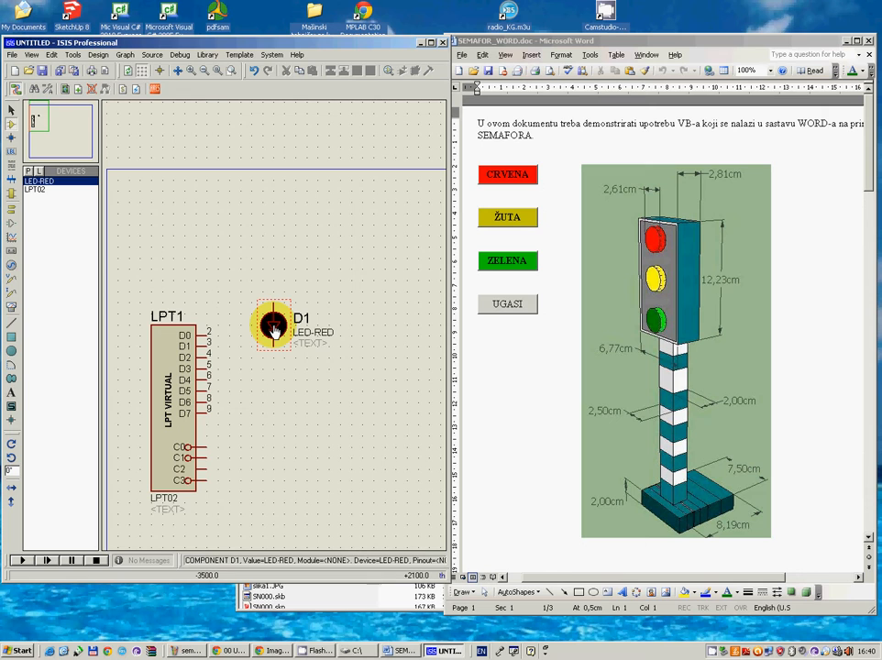
right_click(274, 329)
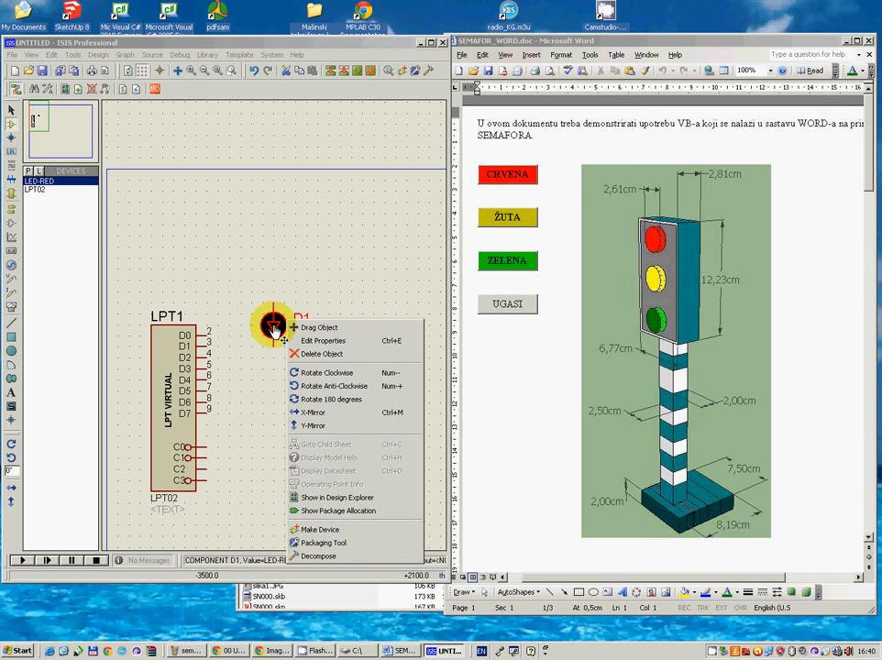
left_click(336, 387)
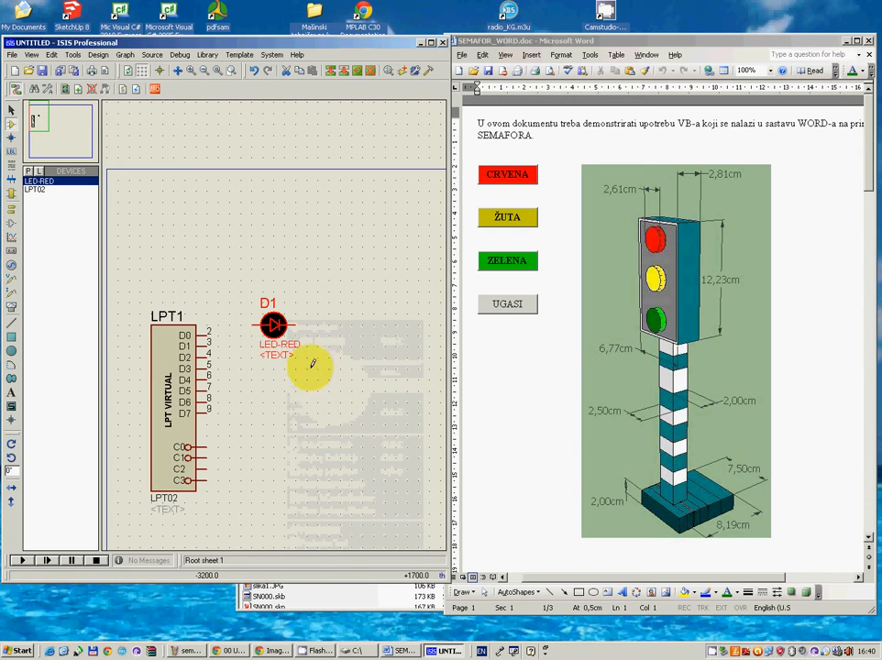
Move the red LED slightly upward and wire its left pin to pin D0 of the LPT port
left_click_drag(275, 326, 274, 302)
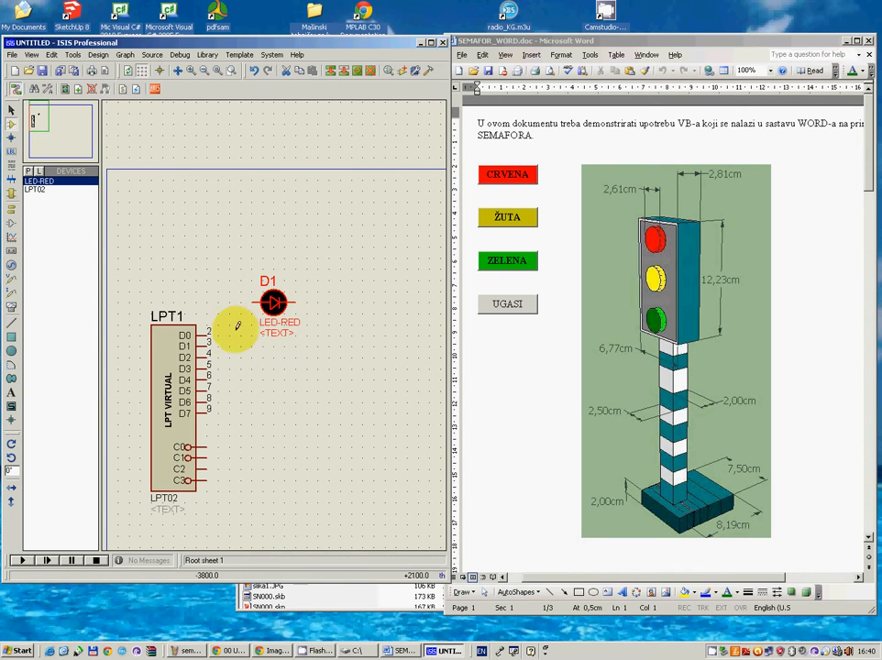
left_click(207, 332)
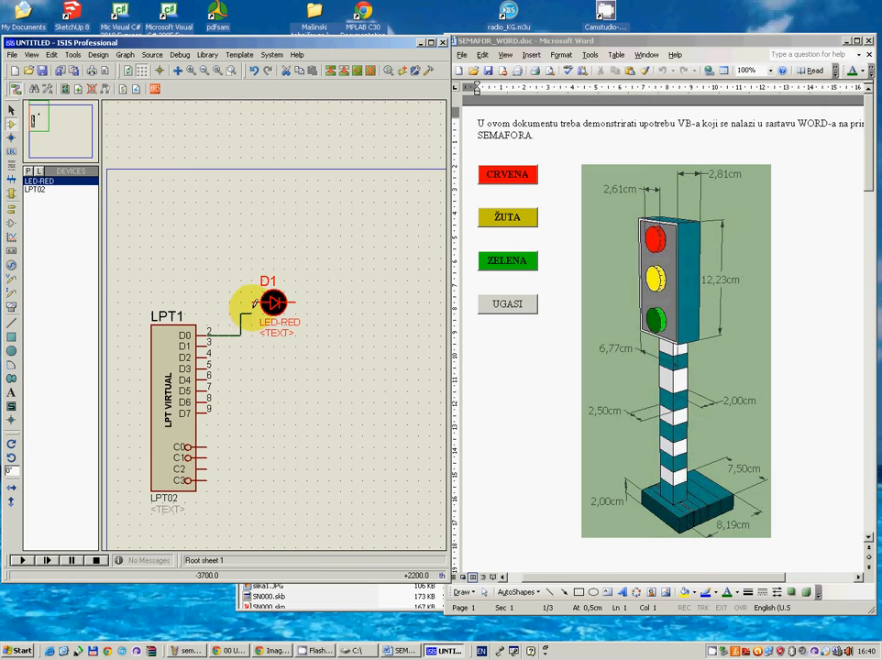
left_click(255, 300)
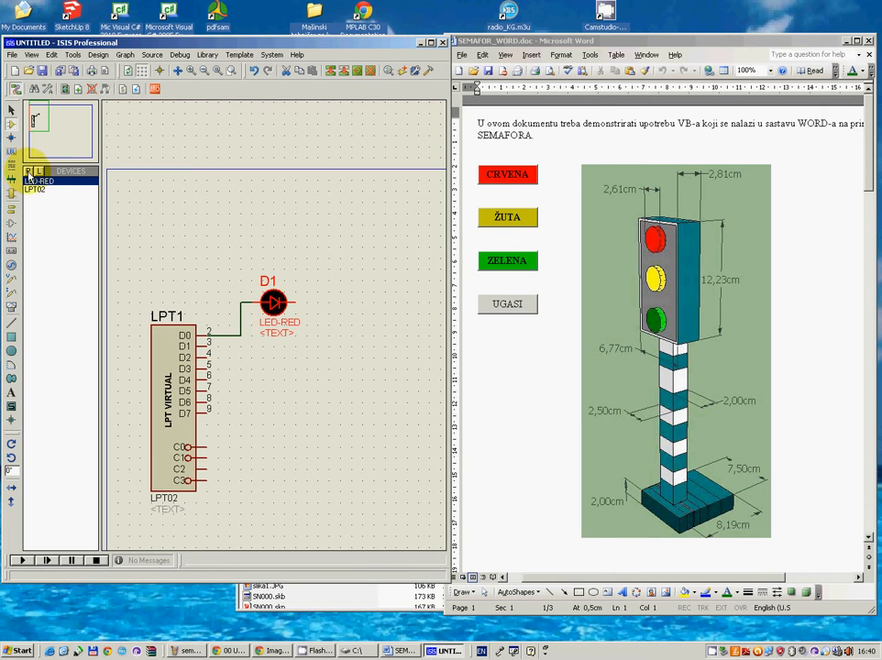
Find the LED-YELLOW device with the keyword "led-y" and place it directly below the red LED
left_click(28, 173)
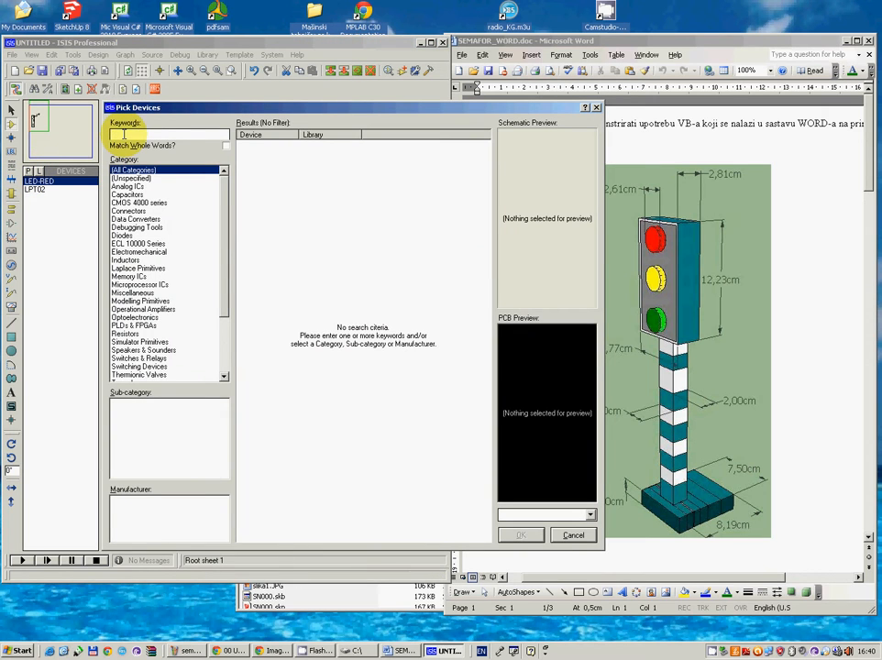
type("led")
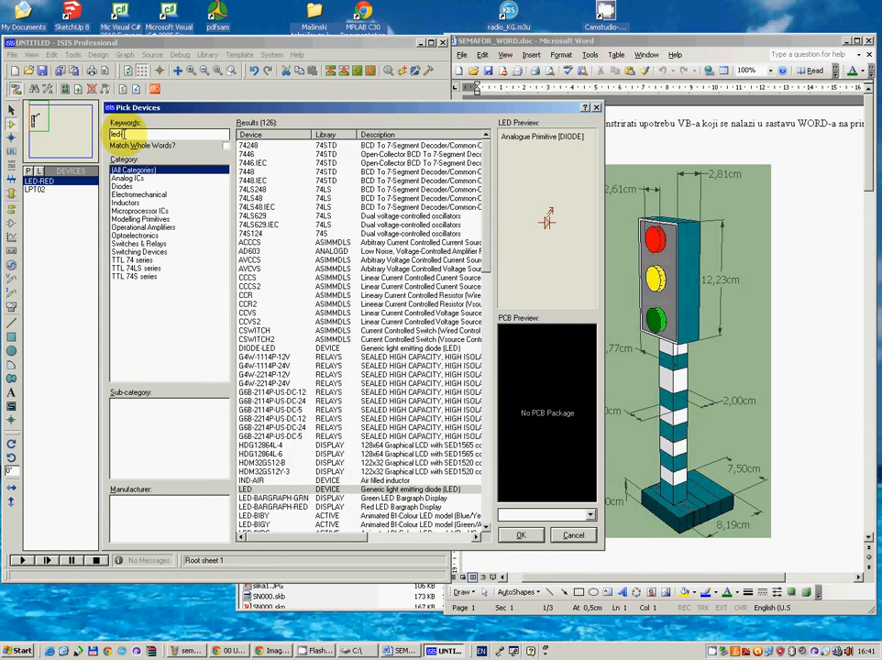
type("-y")
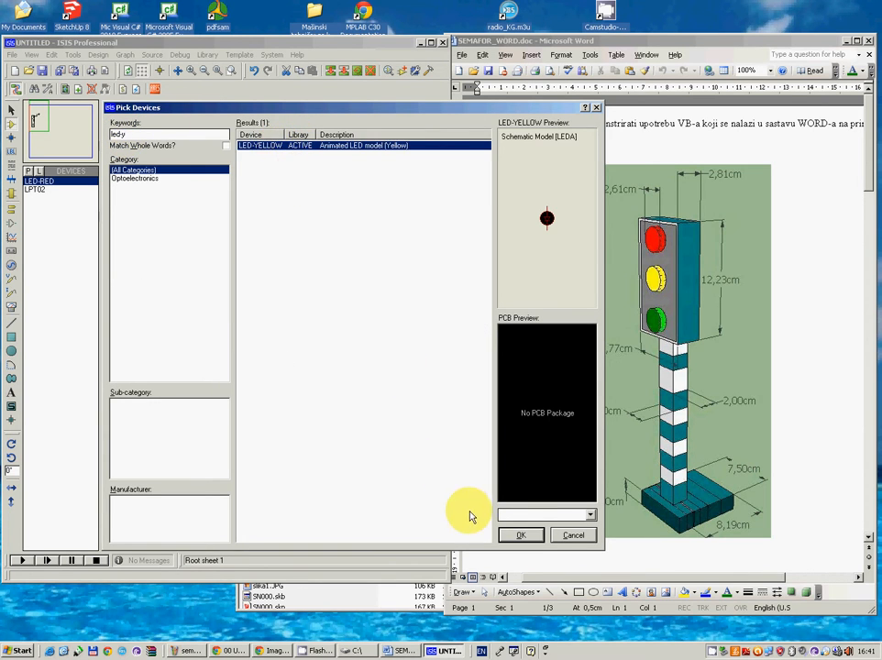
left_click(523, 536)
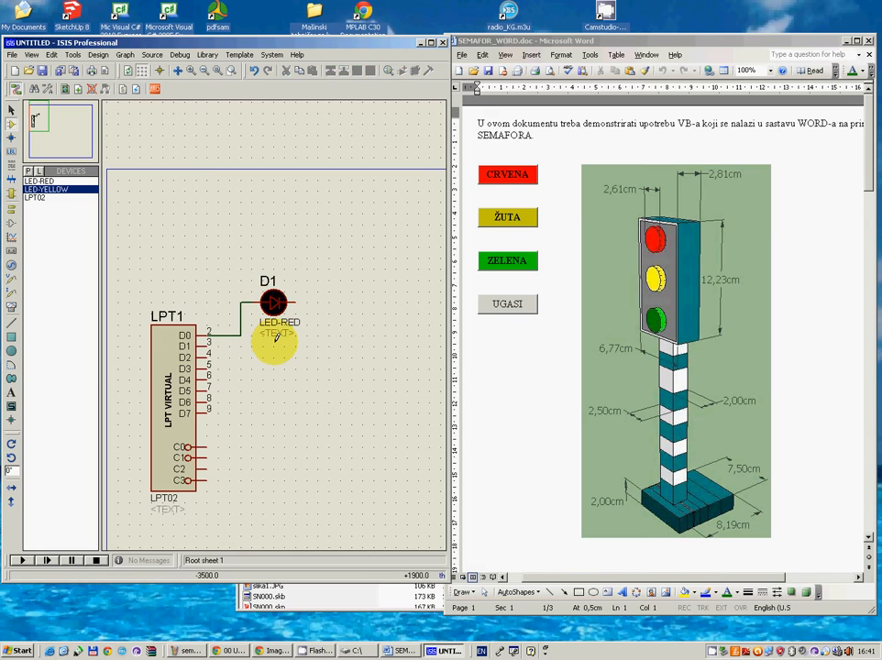
left_click(274, 338)
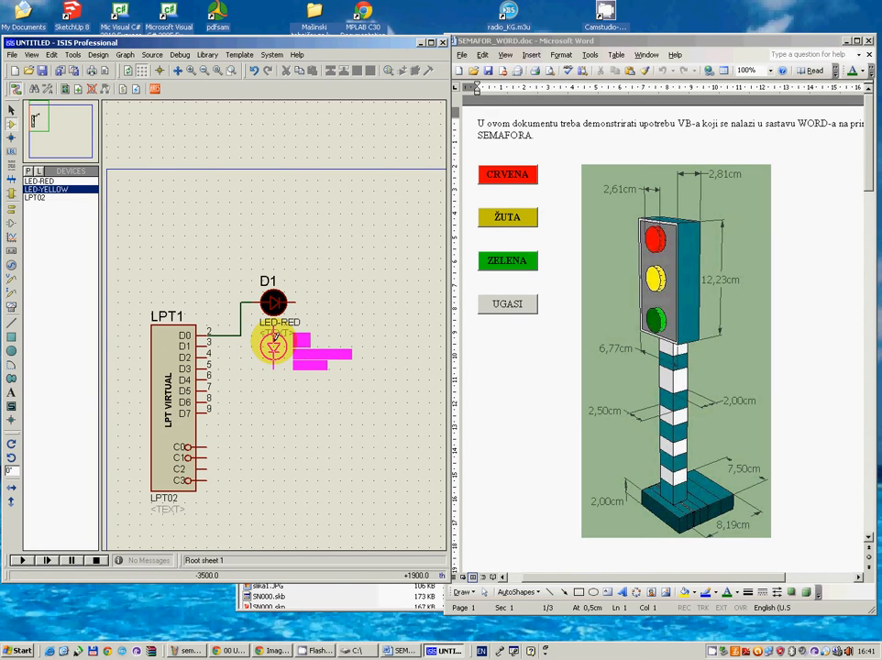
right_click(274, 339)
left_click(275, 338)
Rotate the yellow LED anti-clockwise and wire its left pin to pin D1 of the LPT port
right_click(274, 340)
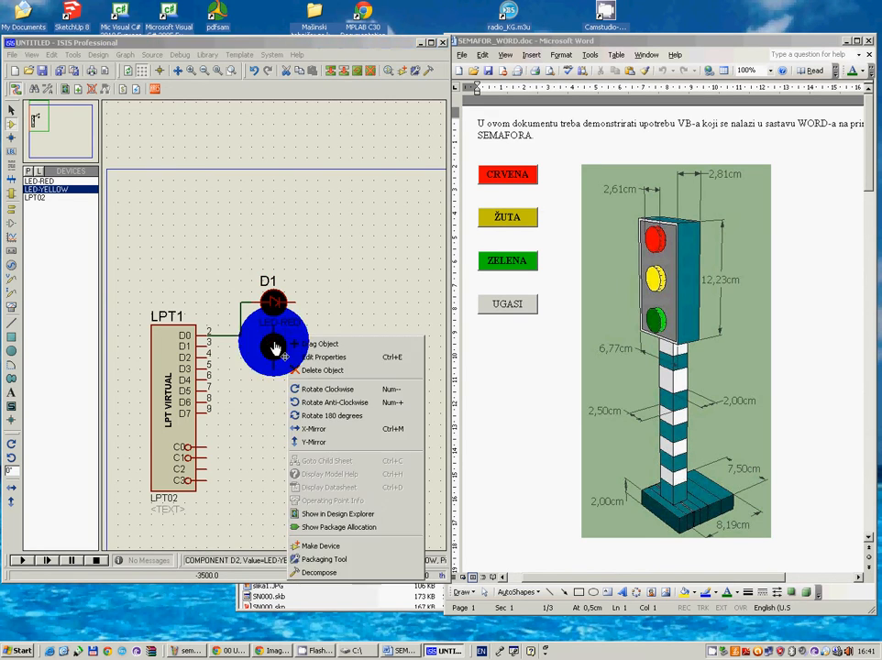
left_click(346, 404)
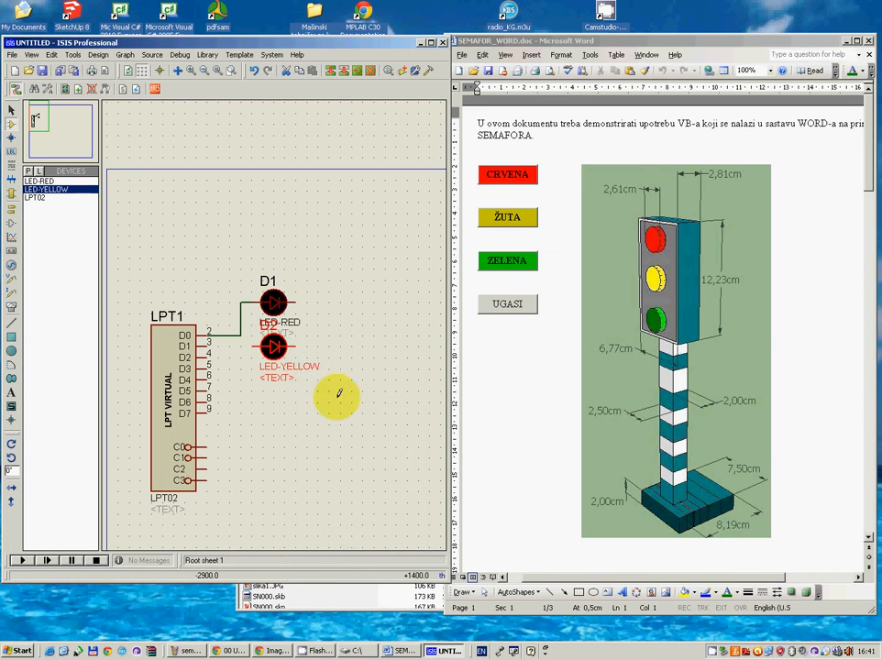
left_click(209, 342)
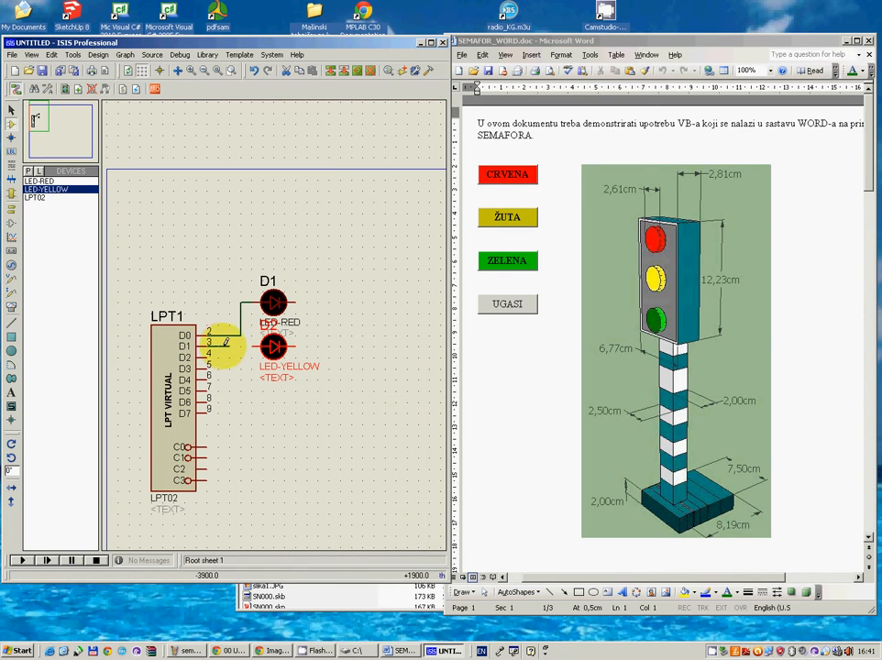
left_click(254, 352)
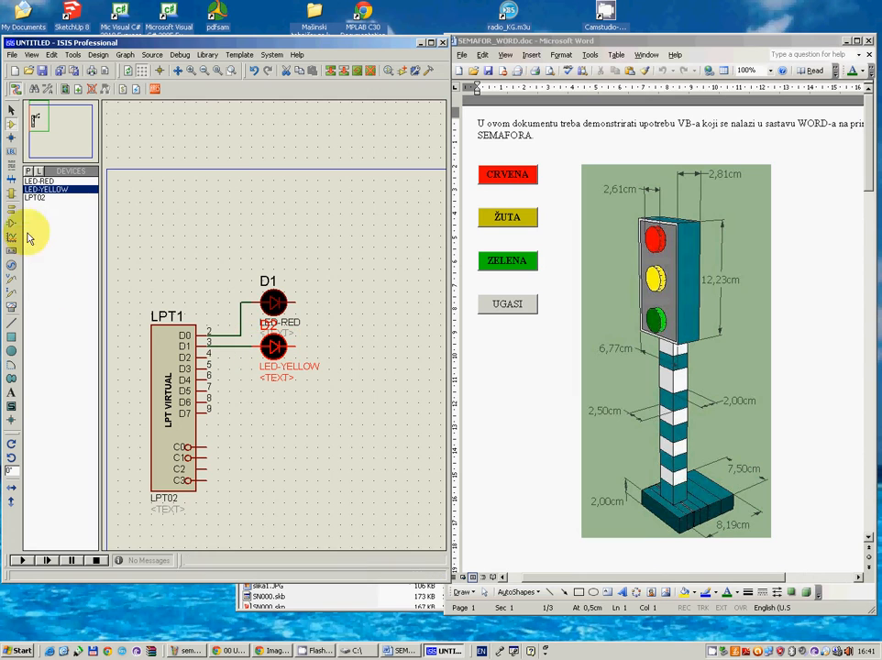
Find the LED-GREEN device with the keyword "led-g" and place it directly below the yellow LED
left_click(29, 172)
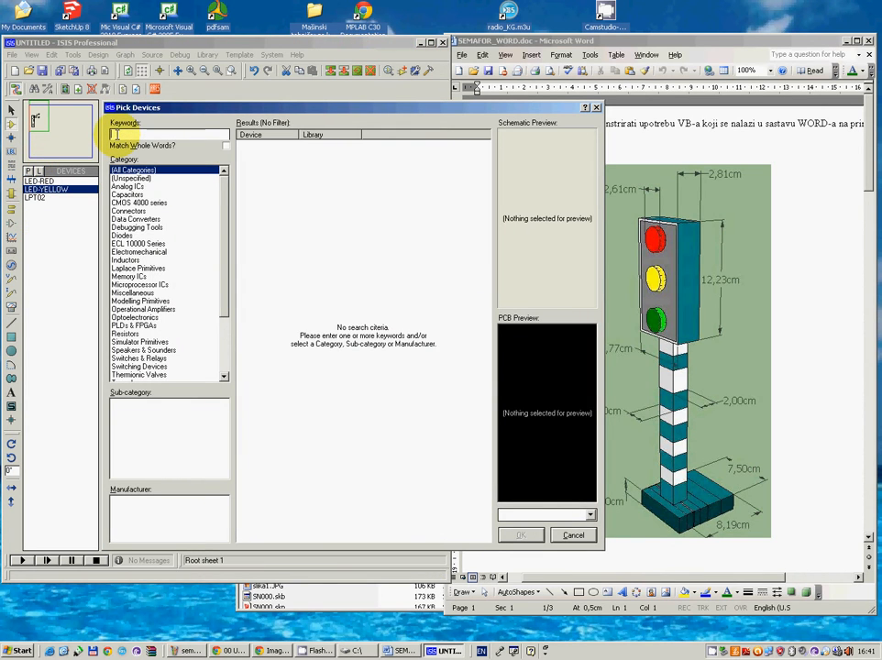
type("led-g")
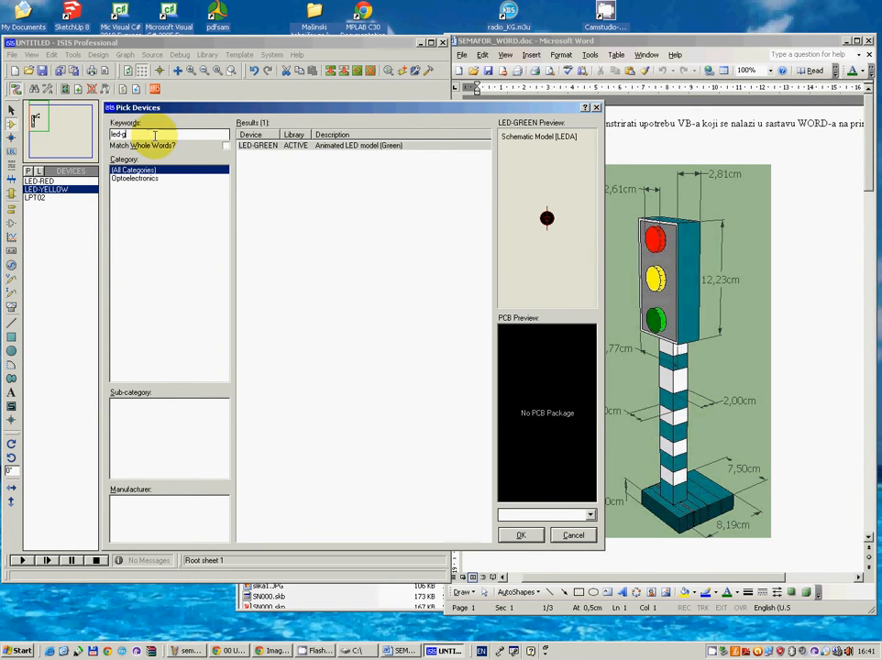
left_click(273, 149)
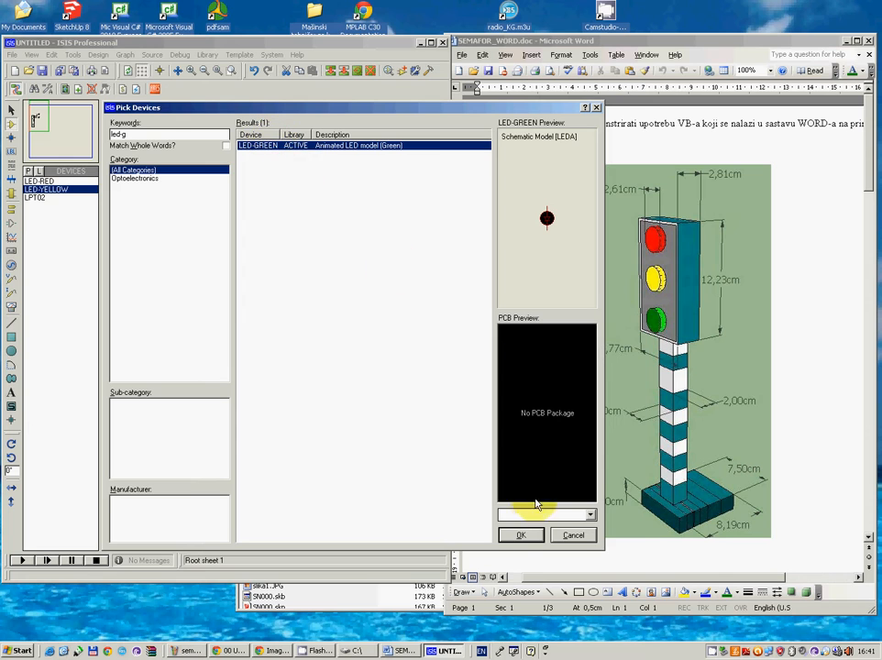
left_click(521, 537)
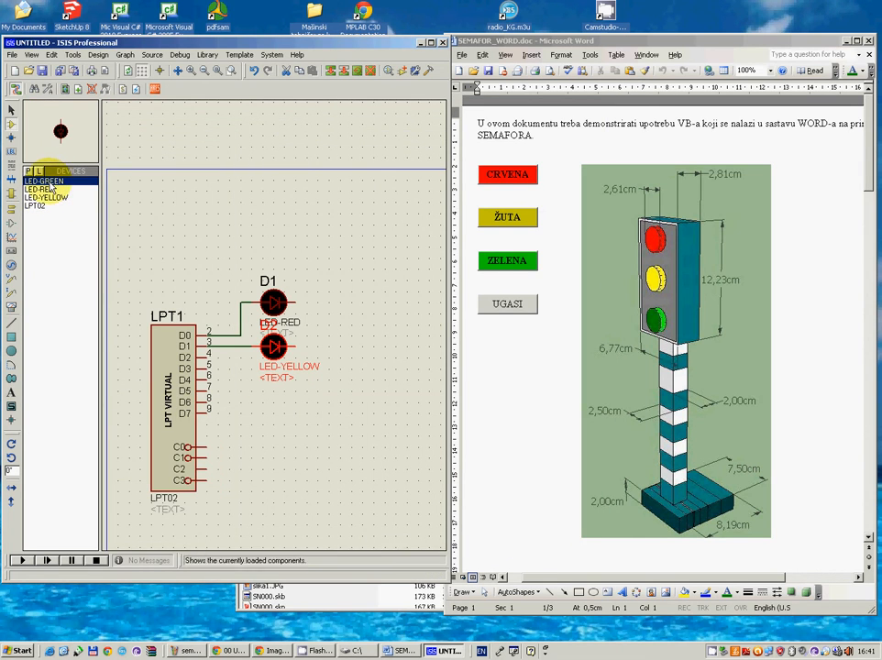
left_click(273, 389)
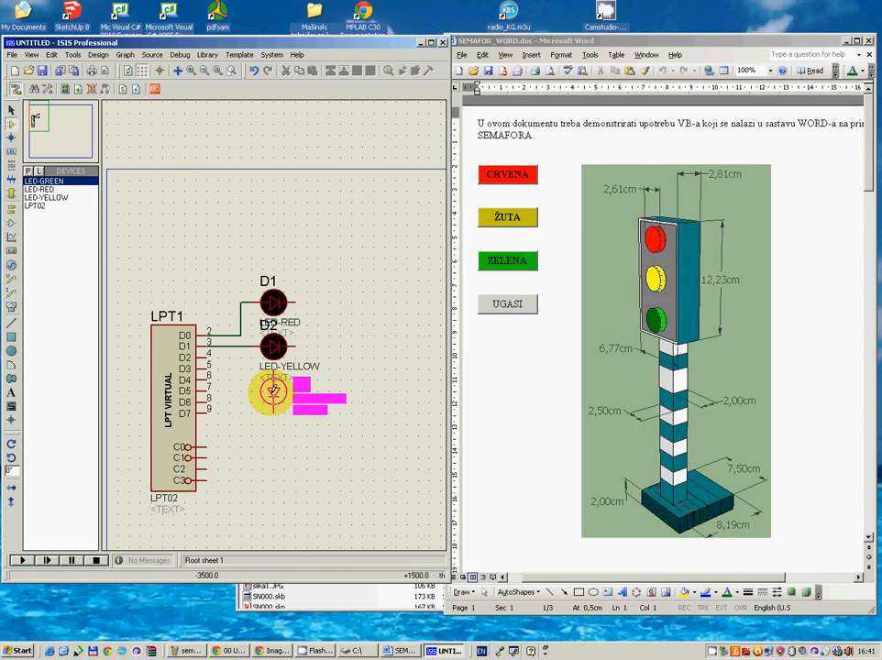
left_click(272, 393)
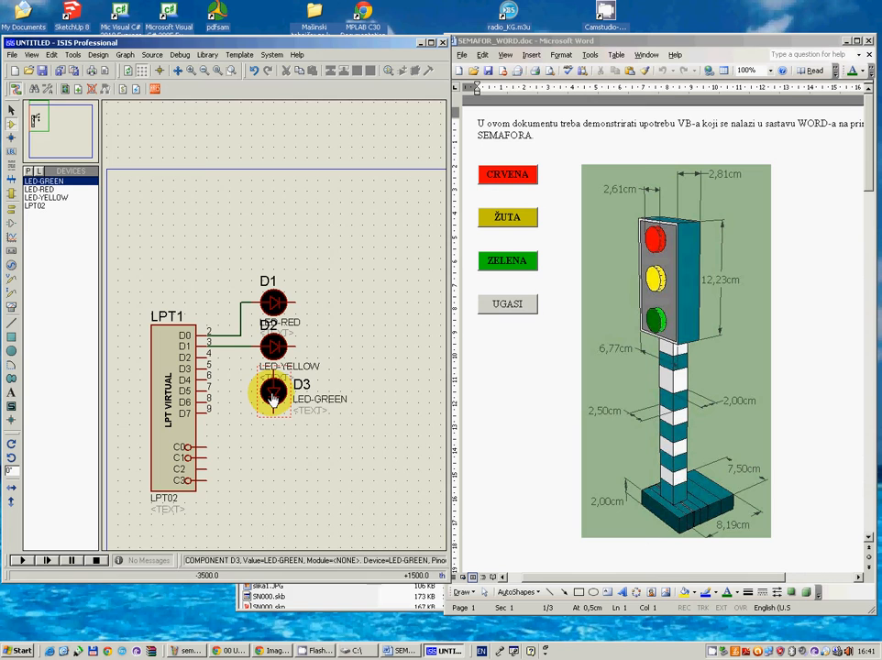
Rotate the green LED anti-clockwise and wire its left pin to pin D2 of the LPT port
right_click(272, 393)
left_click(322, 450)
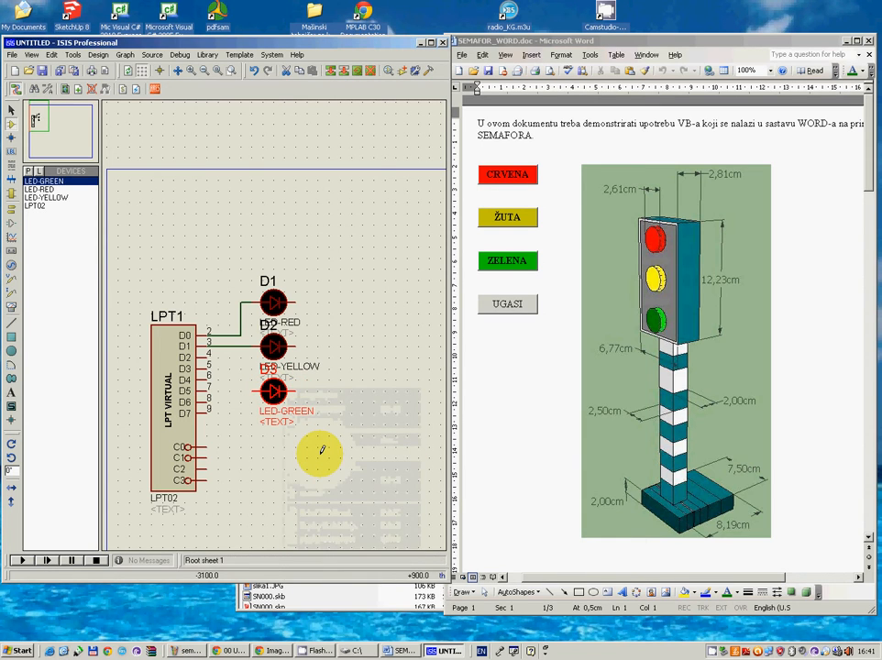
left_click(212, 353)
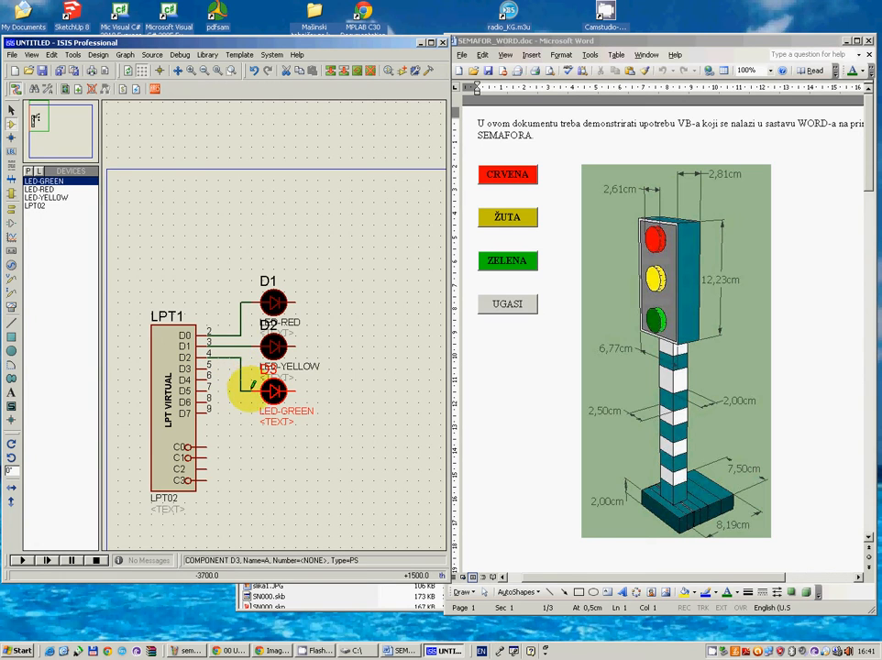
left_click(255, 392)
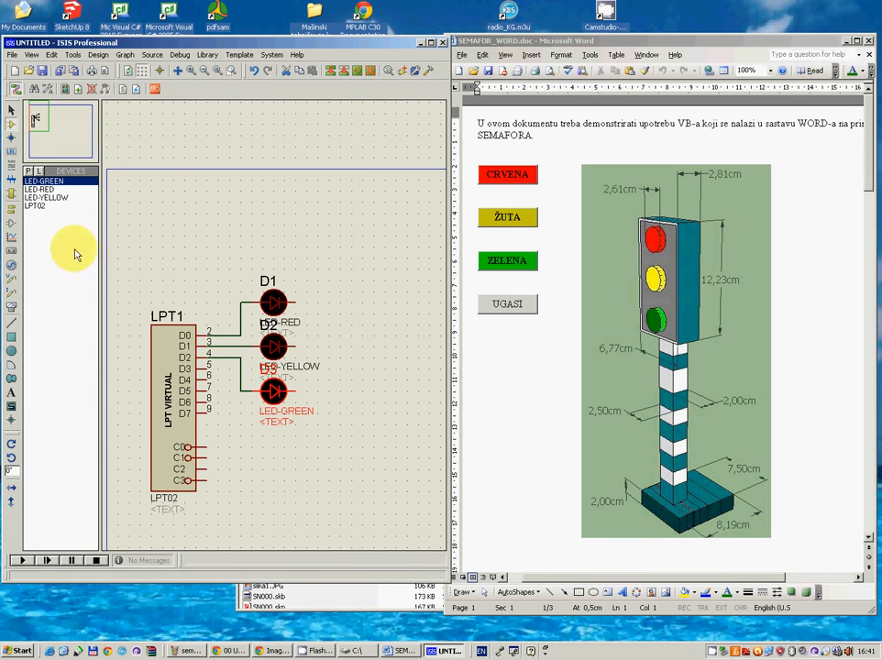
Place a GROUND terminal below and to the right of the green LED
left_click(12, 212)
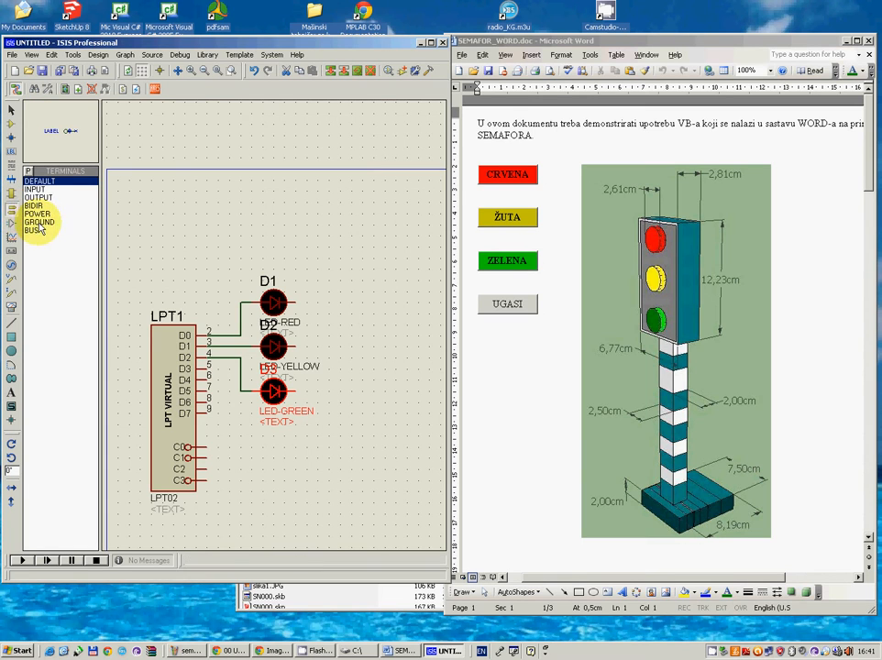
left_click(38, 223)
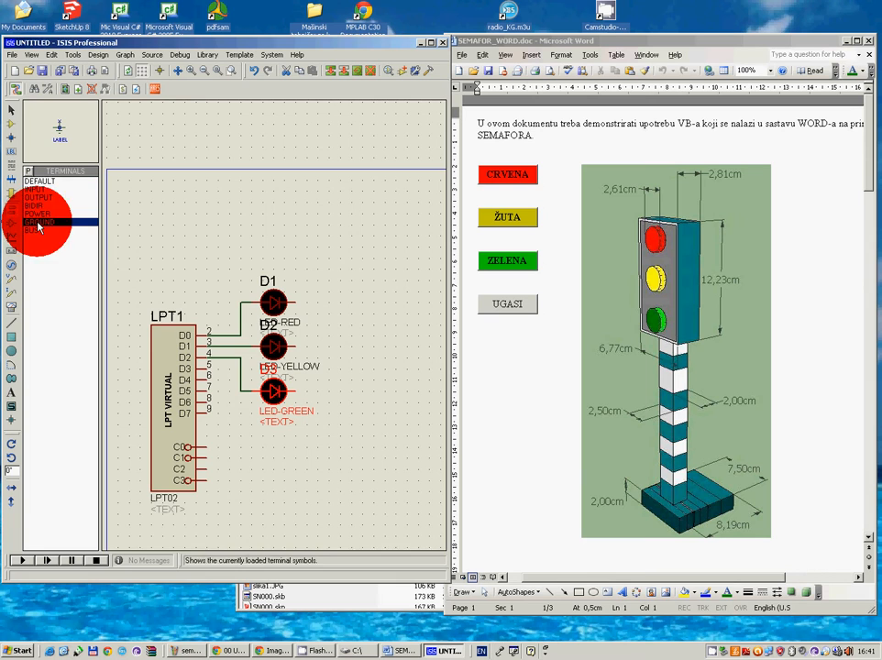
left_click(333, 469)
left_click(332, 470)
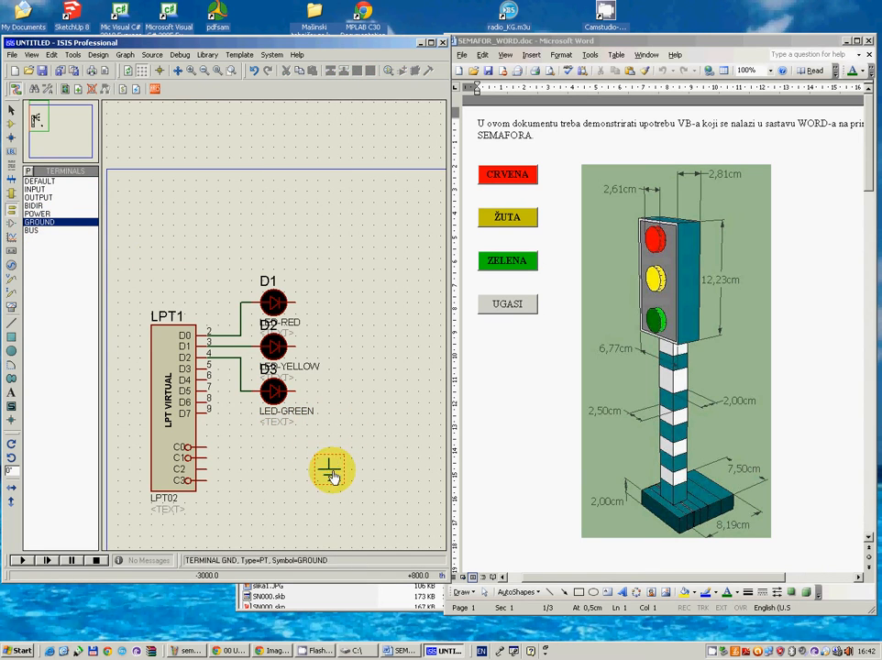
Wire the right pin of the red LED to the ground terminal and join the yellow and green LEDs' right pins to that wire
left_click(296, 300)
left_click(330, 456)
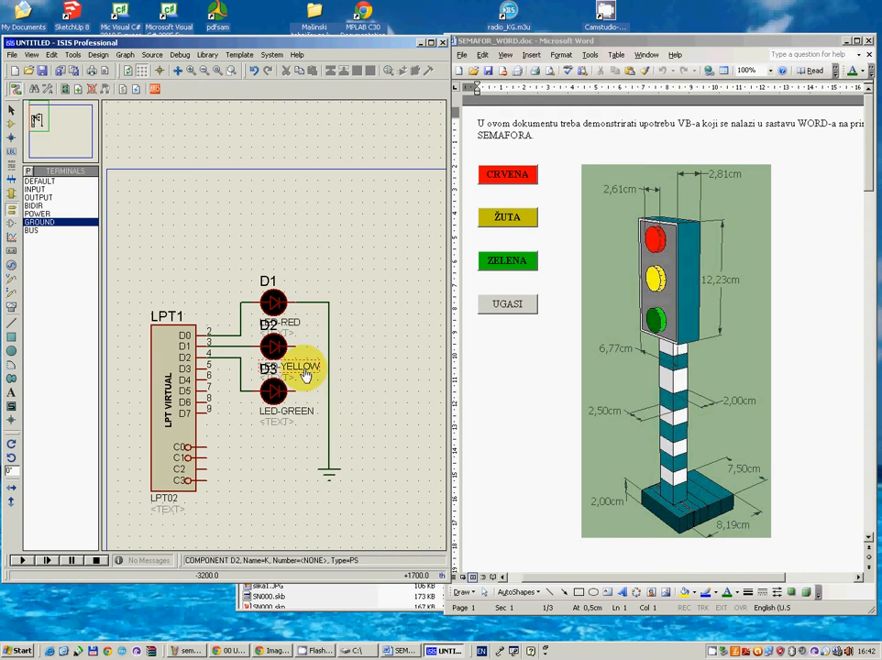
left_click(297, 345)
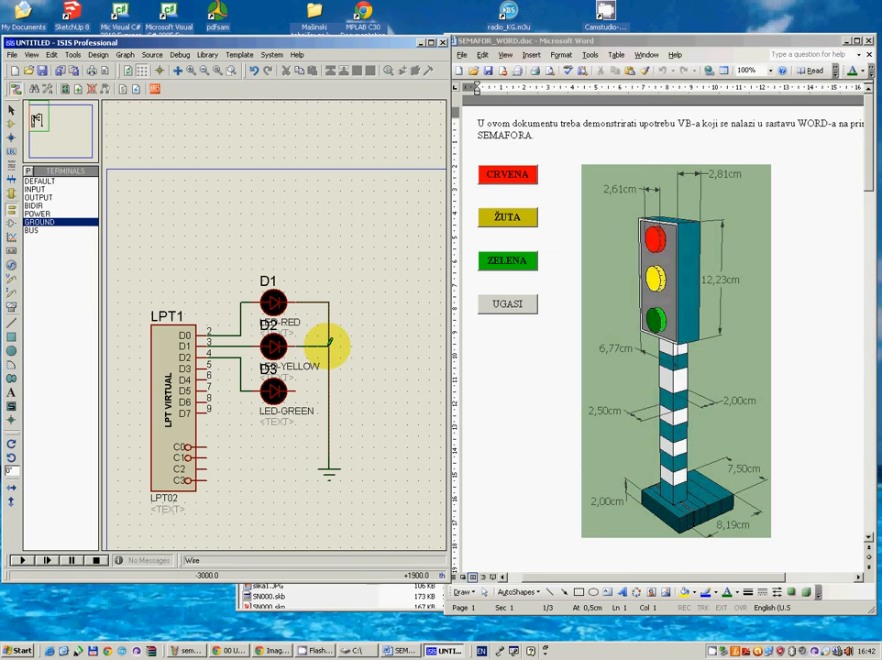
left_click(330, 345)
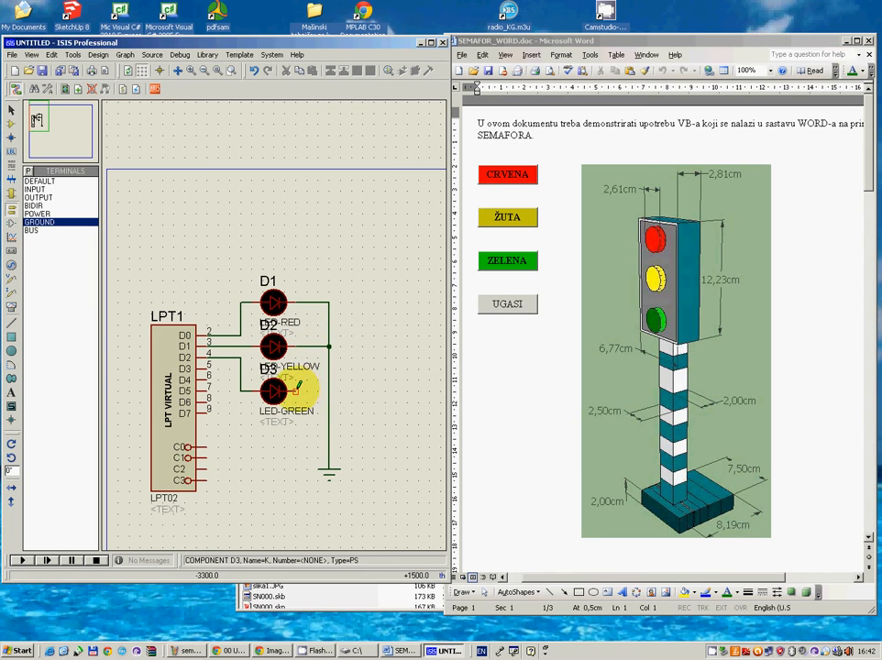
left_click(298, 390)
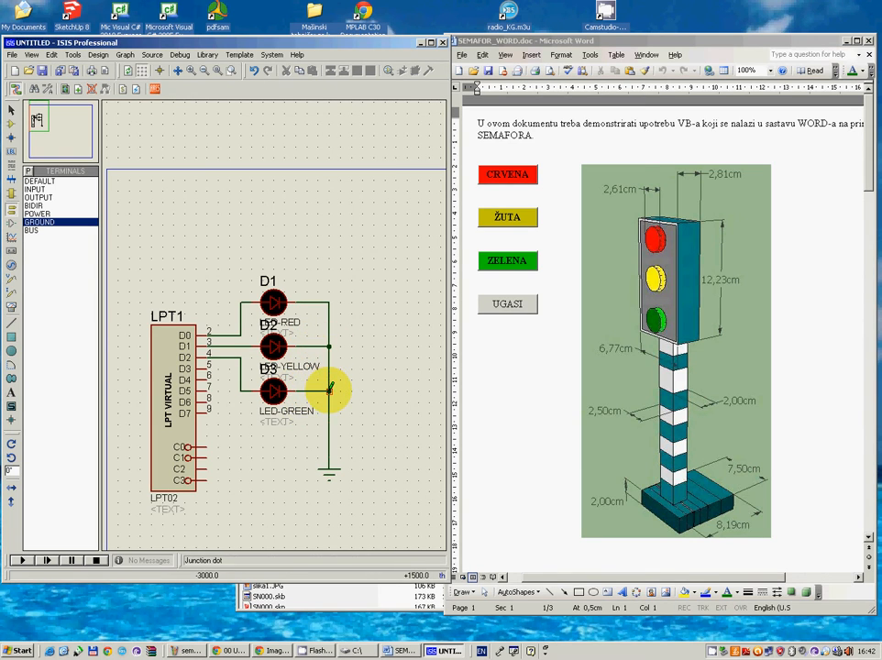
left_click(329, 391)
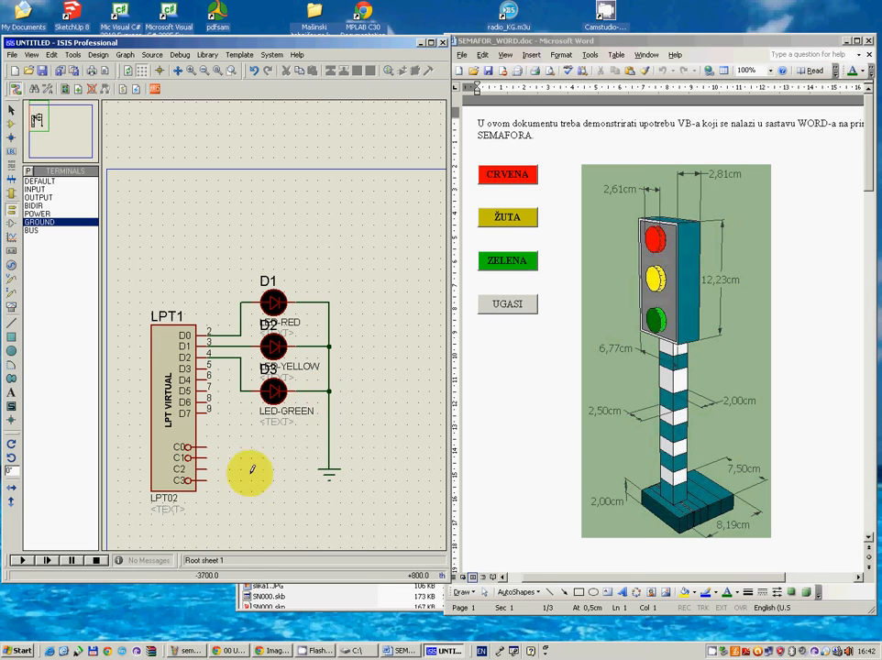
Start the simulation and, in the Word document, switch on CRVENA, ŽUTA and ZELENA in turn and turn them off with UGASI
left_click(22, 563)
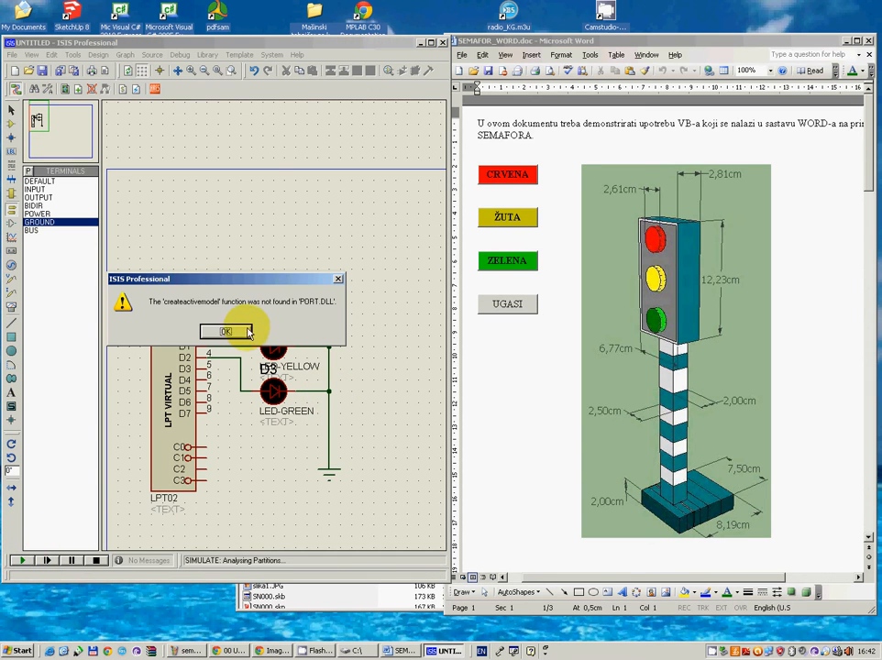
left_click(224, 328)
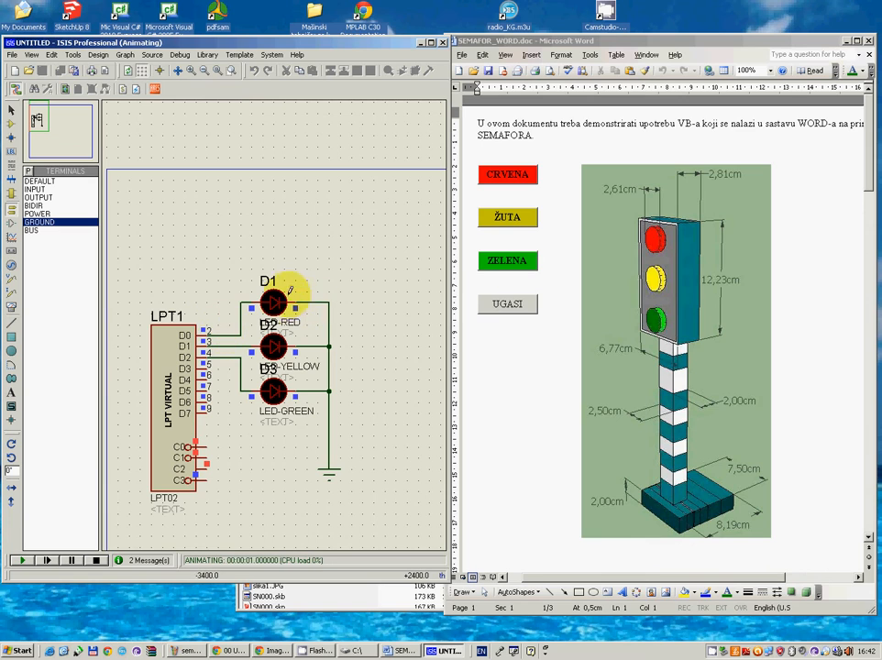
left_click(508, 179)
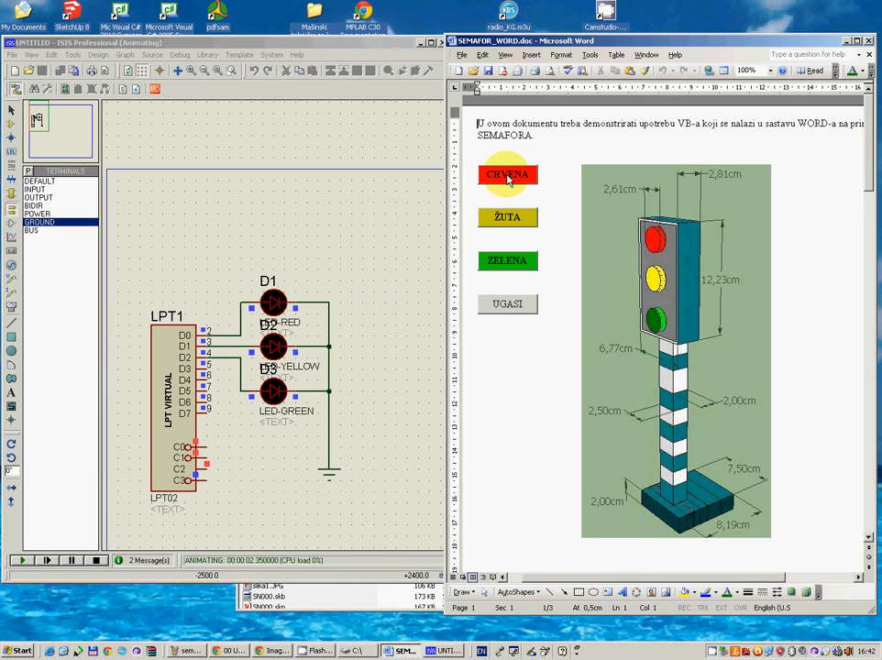
left_click(509, 180)
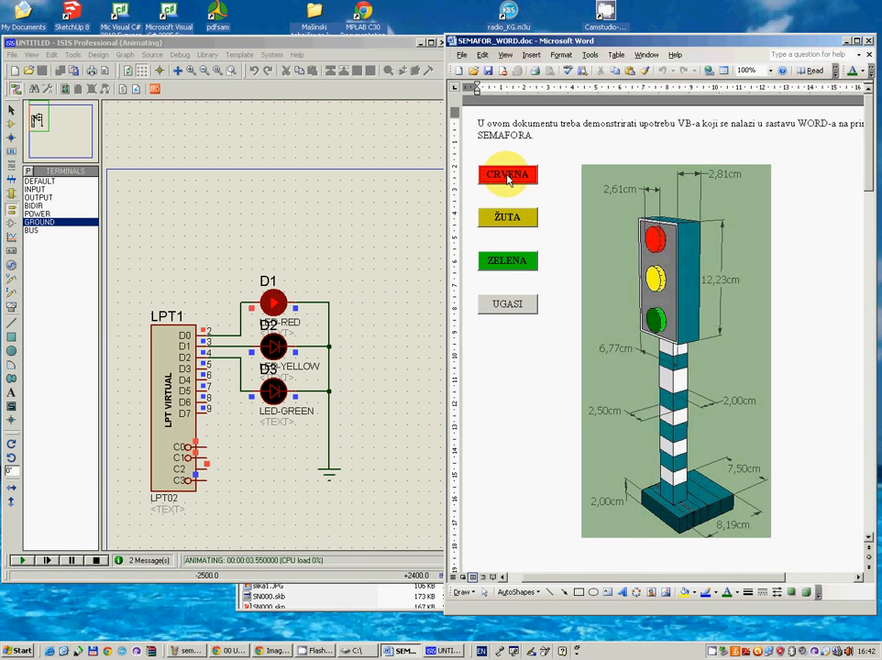
left_click(509, 219)
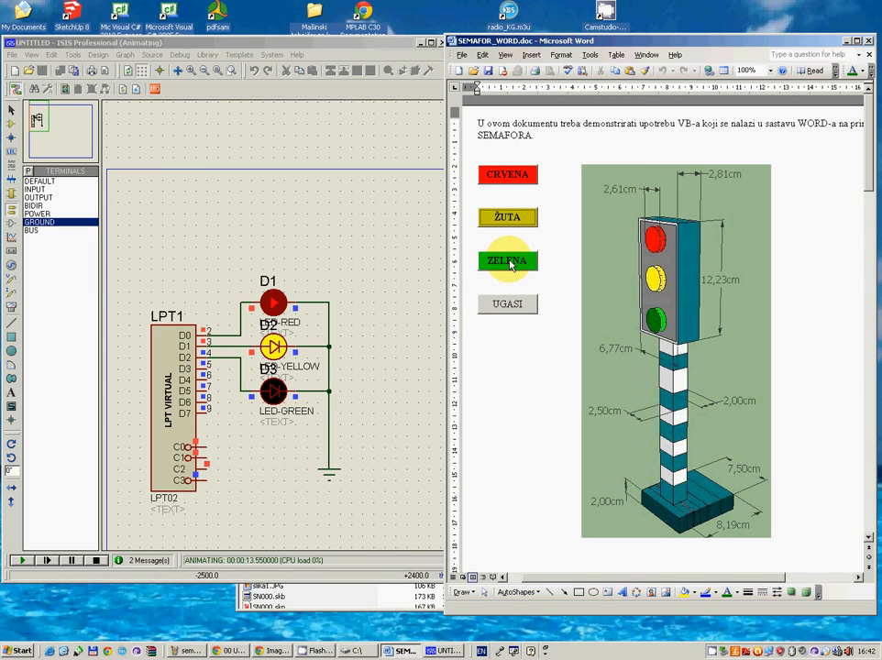
left_click(510, 262)
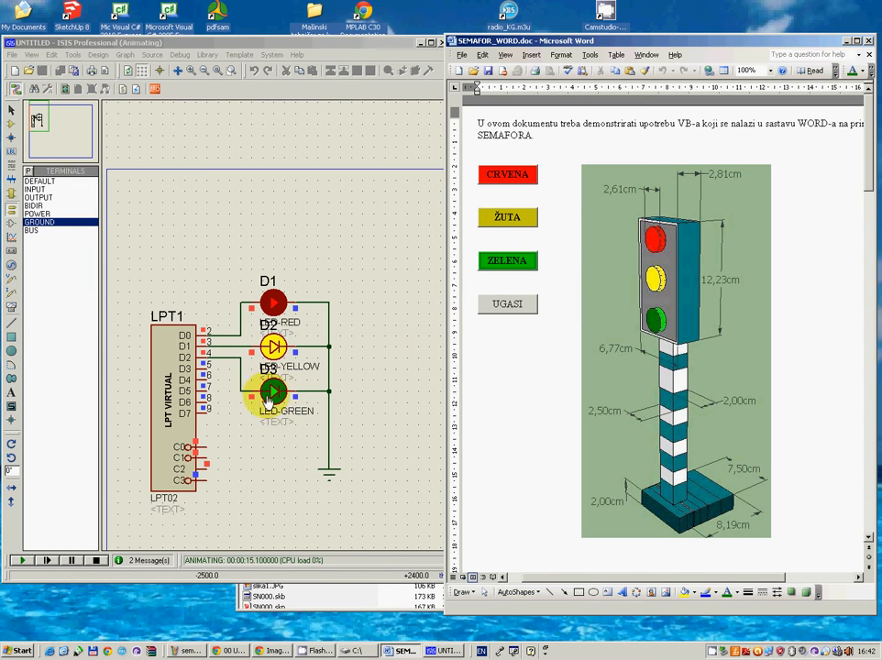
left_click(506, 308)
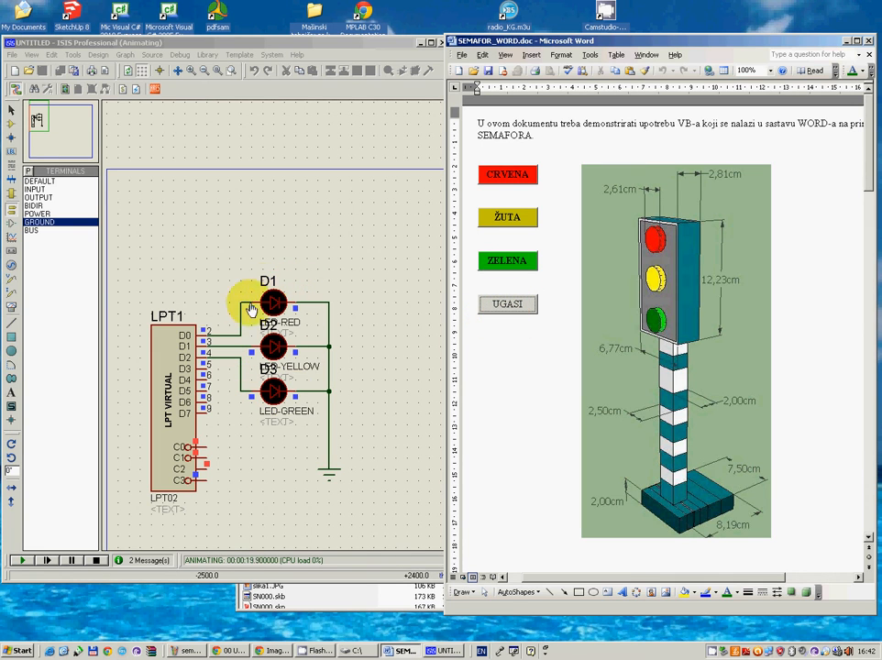
Repeat the test from the Word document, triggering CRVENA, ŽUTA, ZELENA and UGASI while watching the simulated LEDs
left_click(510, 177)
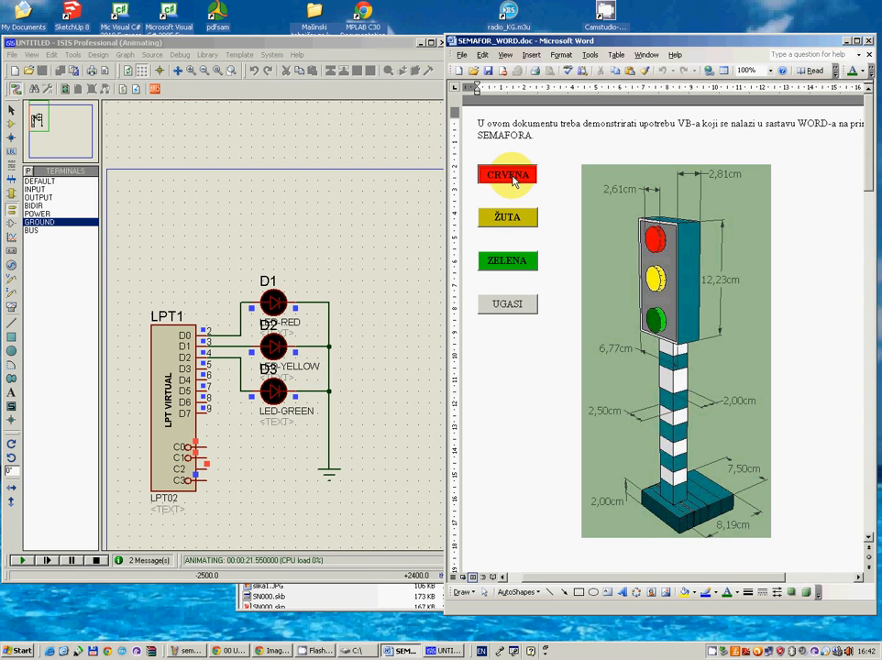
left_click(502, 220)
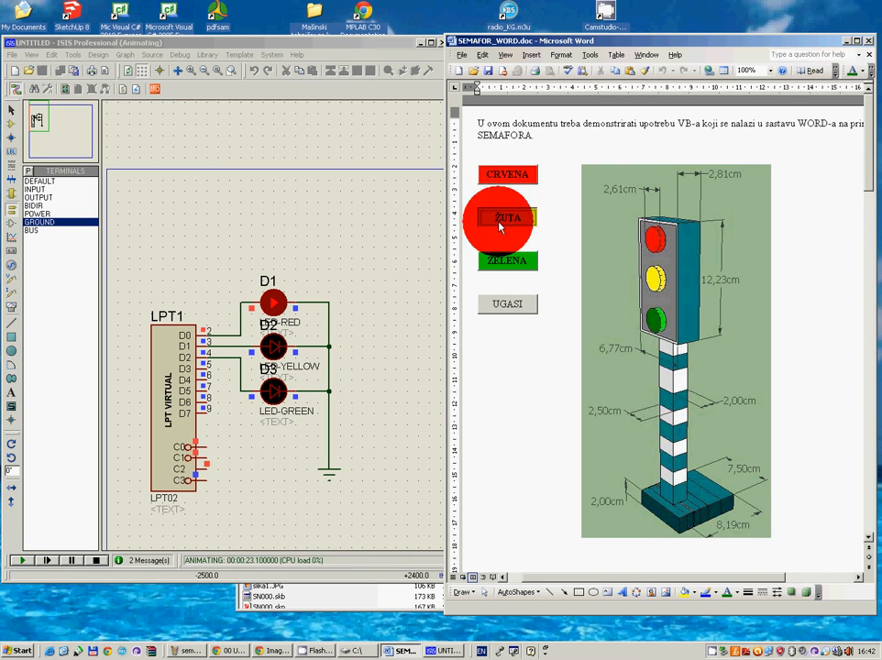
left_click(507, 260)
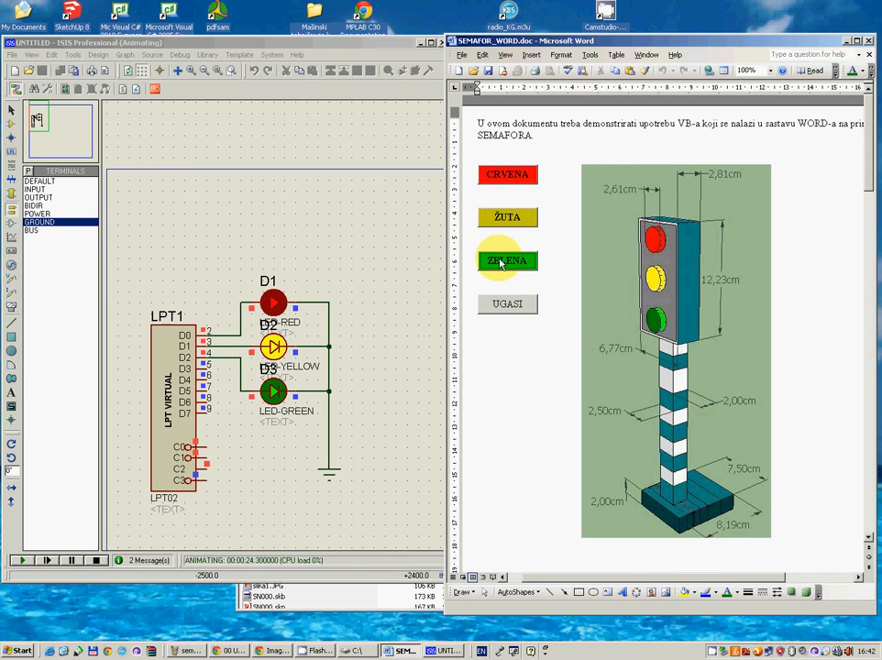
left_click(507, 308)
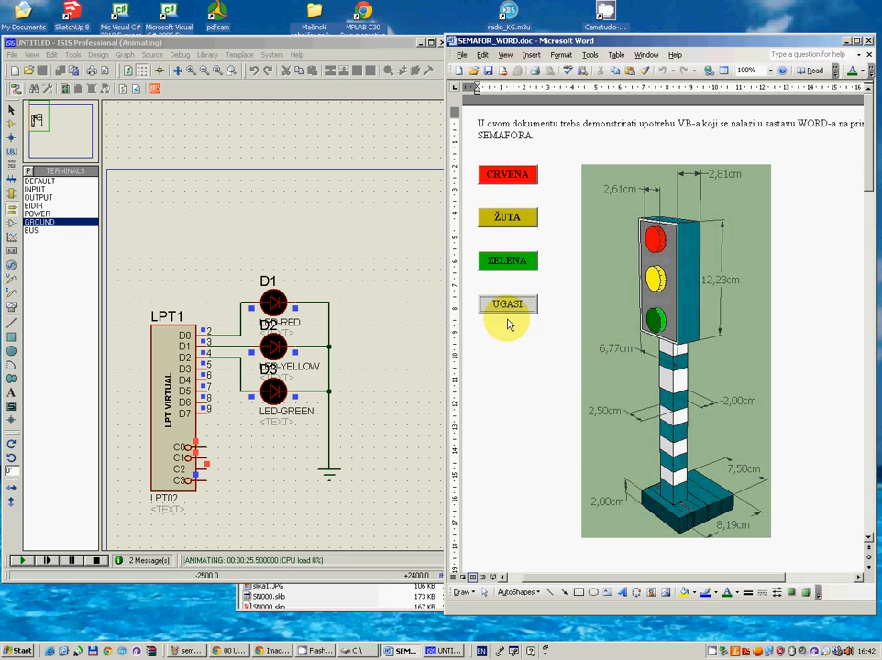
right_click(715, 652)
left_click(731, 644)
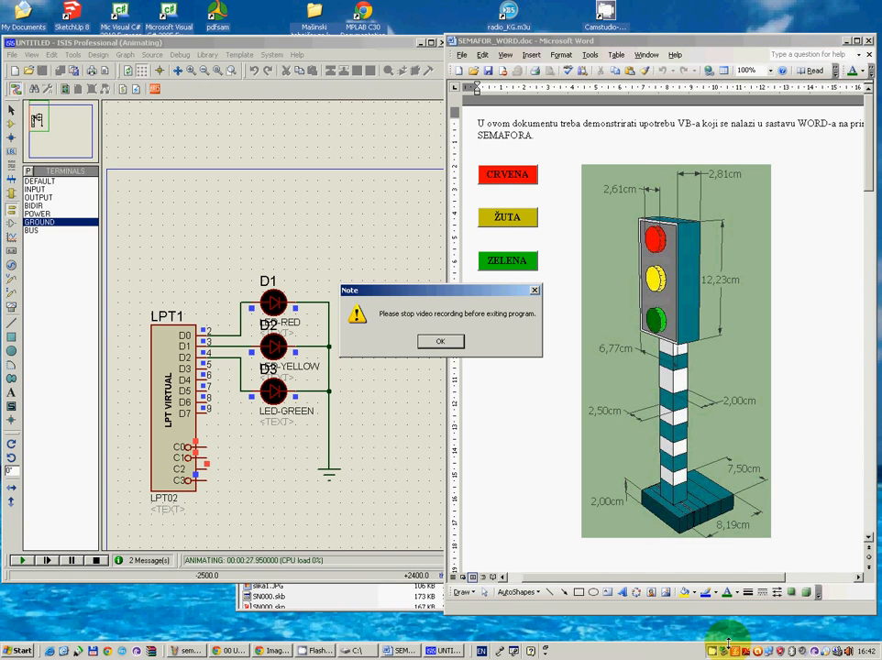
left_click(440, 343)
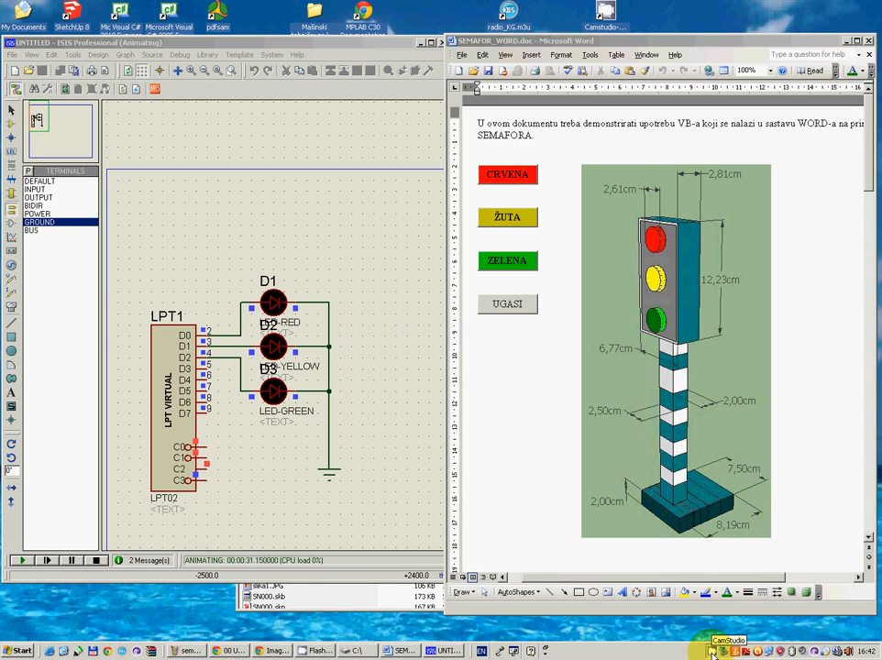